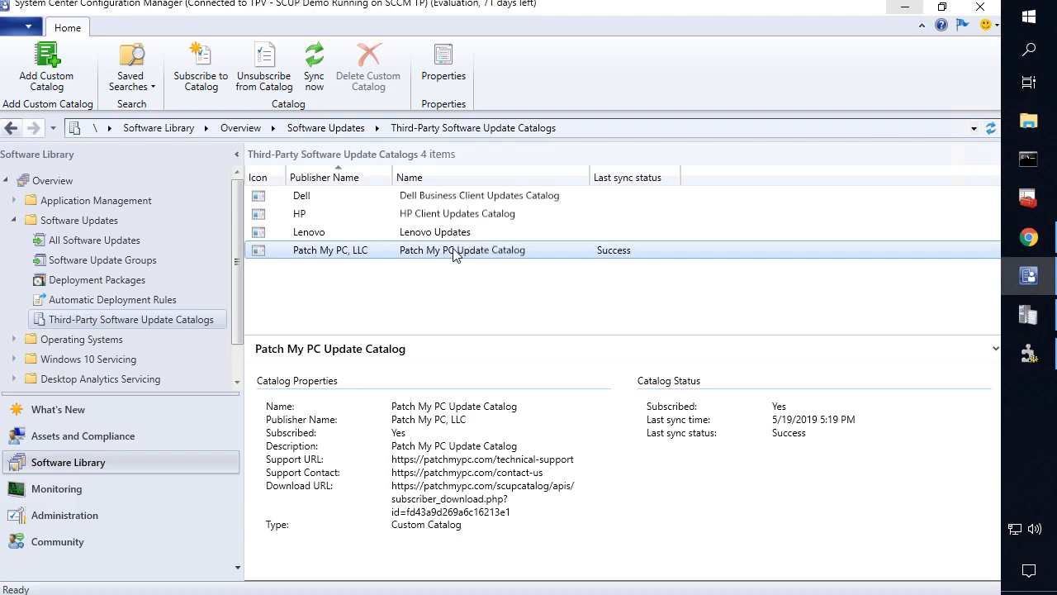
Step: Review the Patch My PC catalog's Properties without changes, then bring up the docs browser
right_click(454, 253)
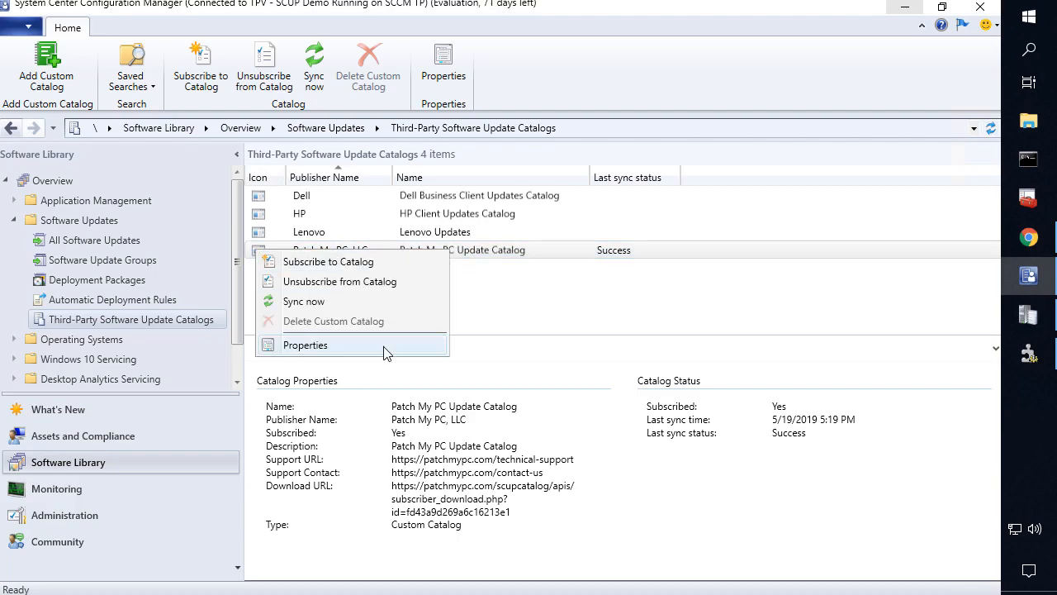
click(384, 348)
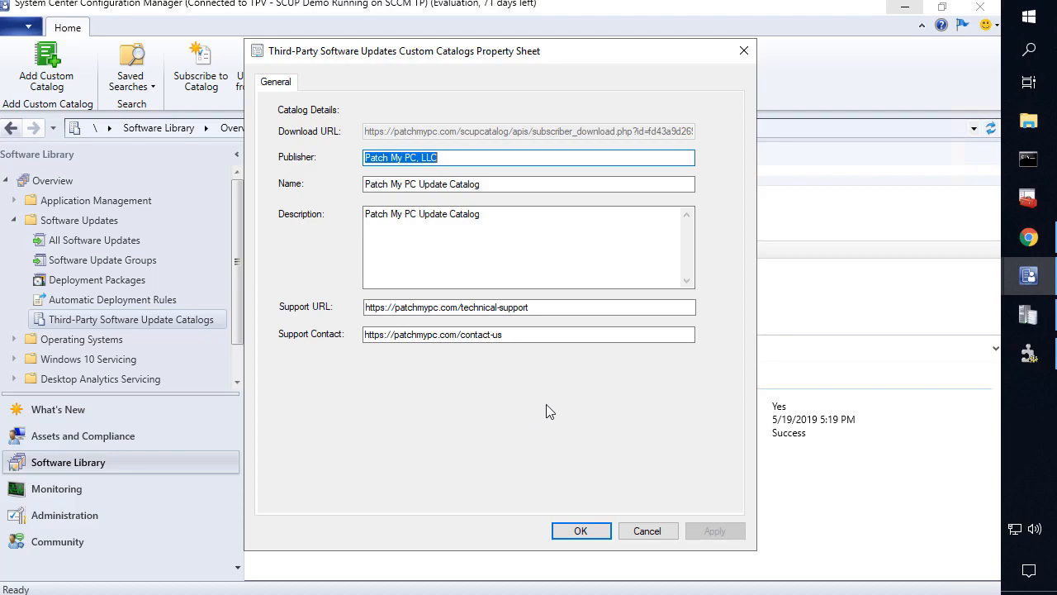
click(647, 531)
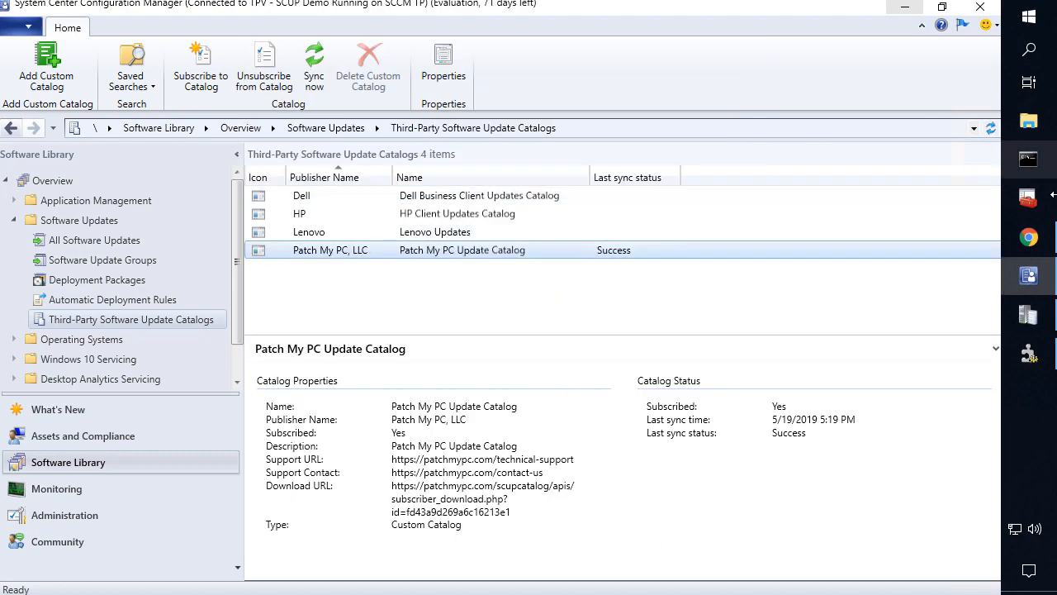
click(1028, 238)
scroll(578, 289, down, 1)
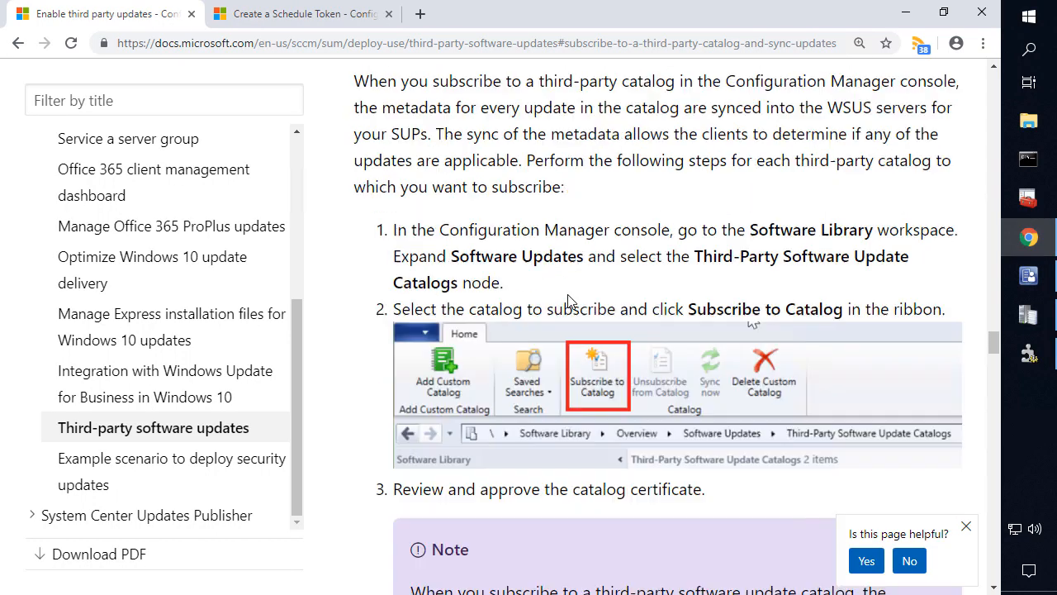
scroll(558, 281, down, 3)
scroll(558, 281, down, 3)
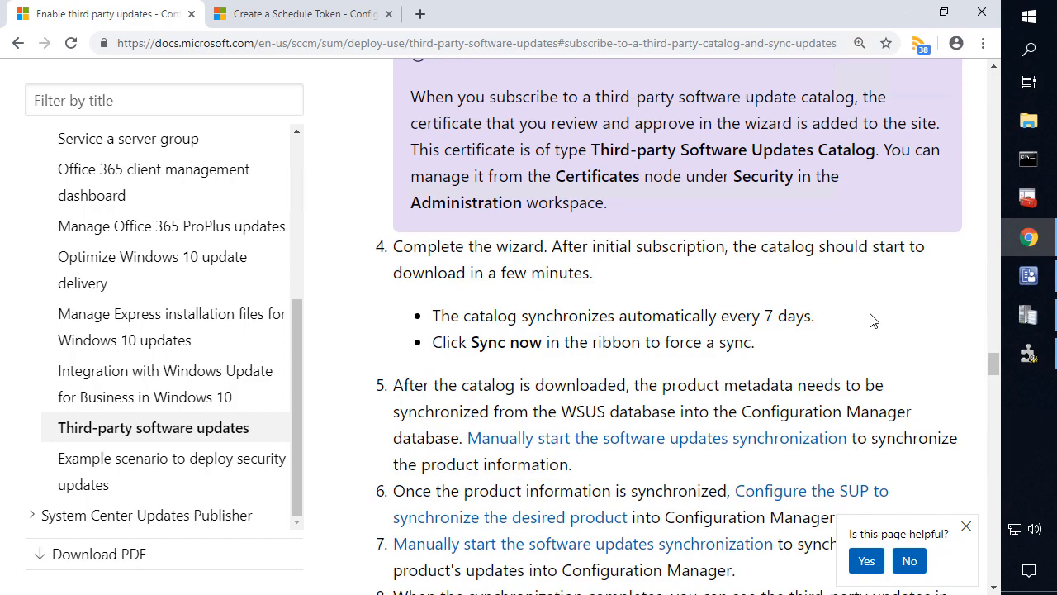
drag(818, 315, 382, 330)
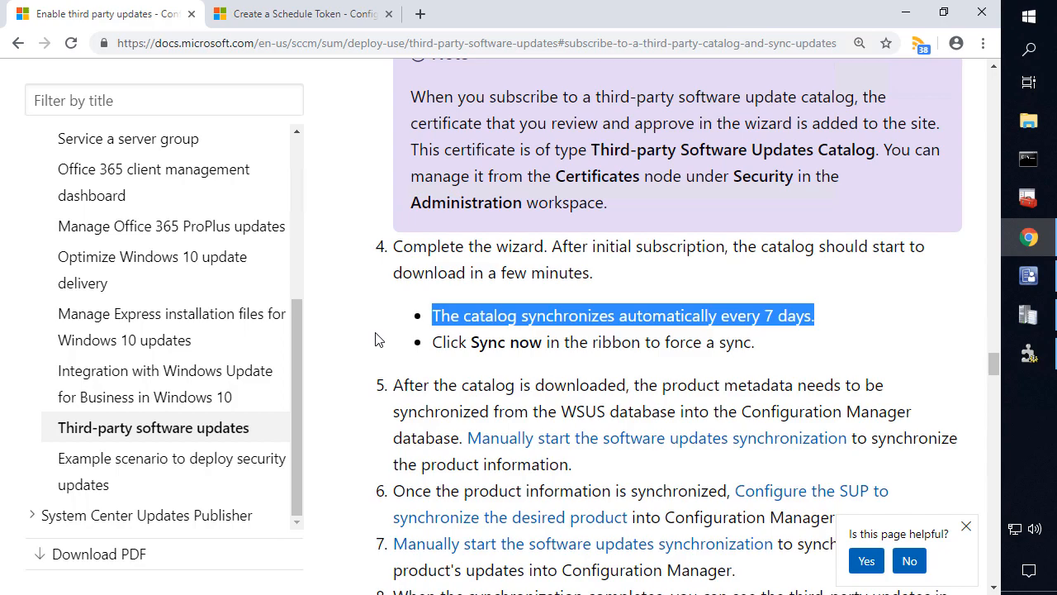
Step: Minimize Chrome and the Configuration Manager console to show the desktop
click(907, 14)
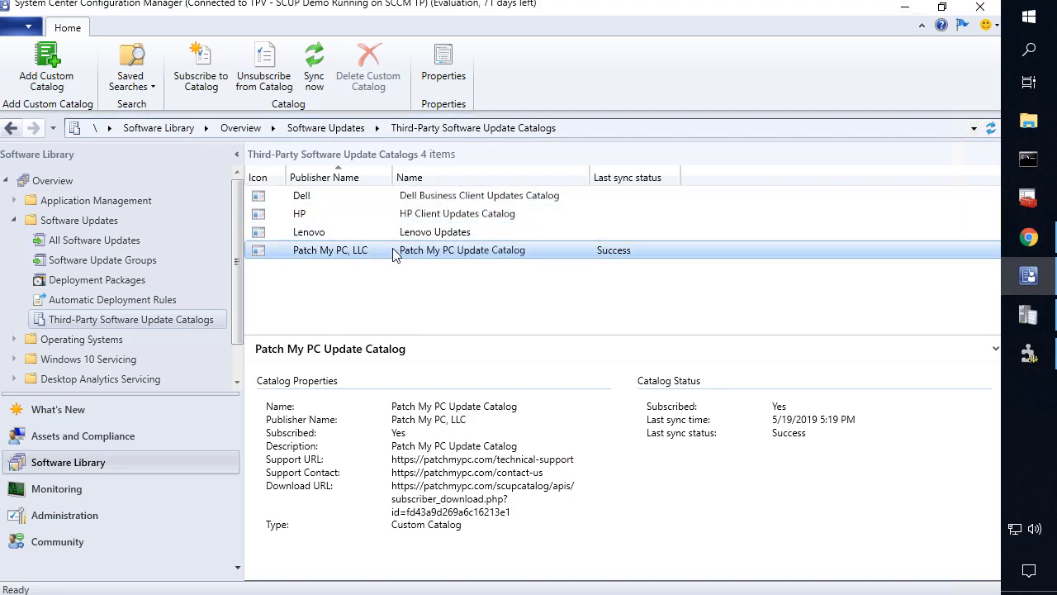
click(909, 10)
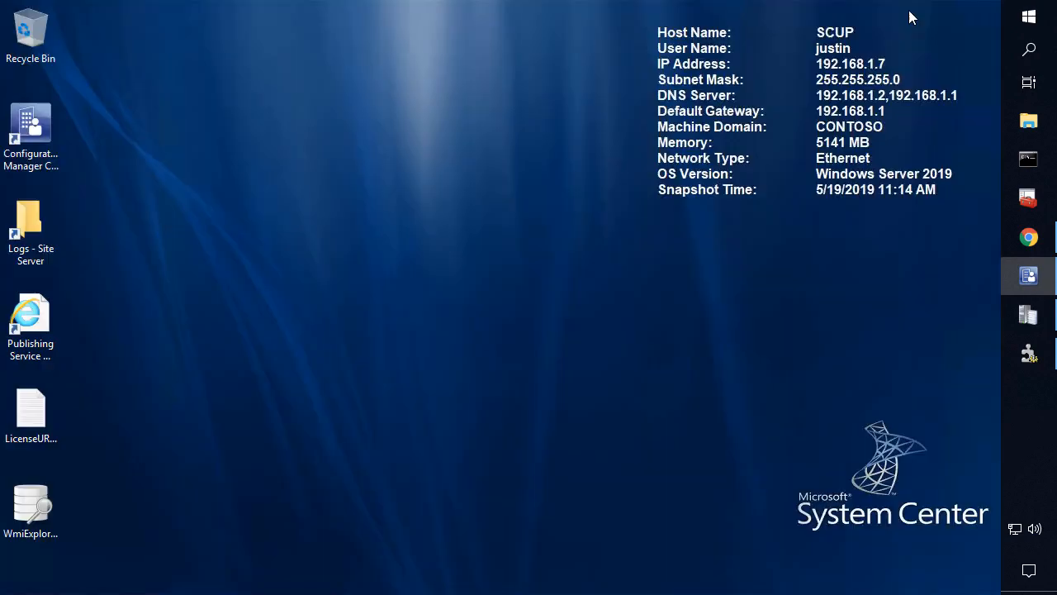
Step: Launch WmiExplorer.exe as administrator and approve the UAC prompt
right_click(38, 518)
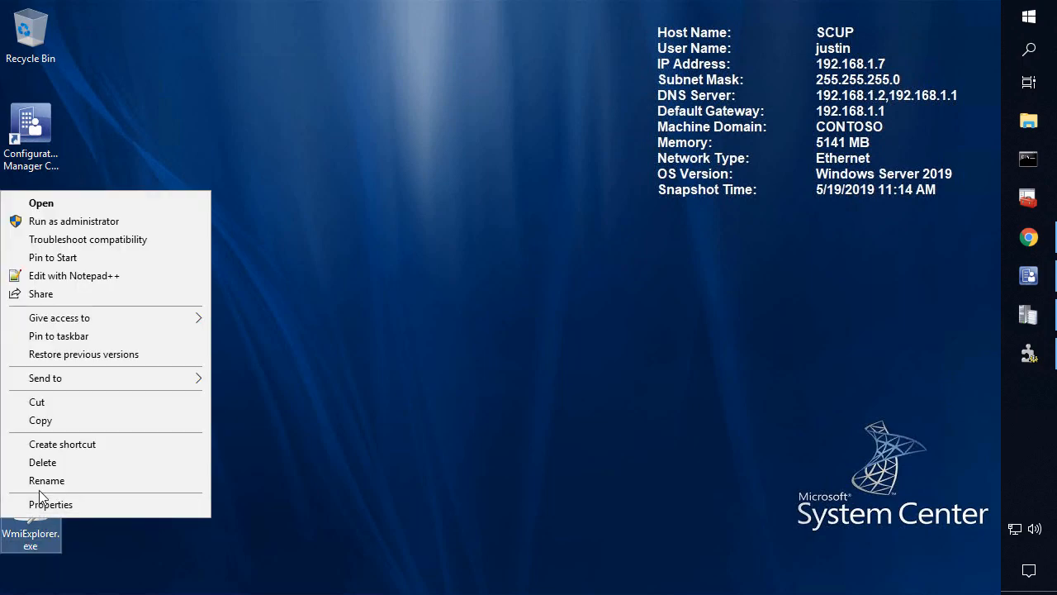
click(74, 221)
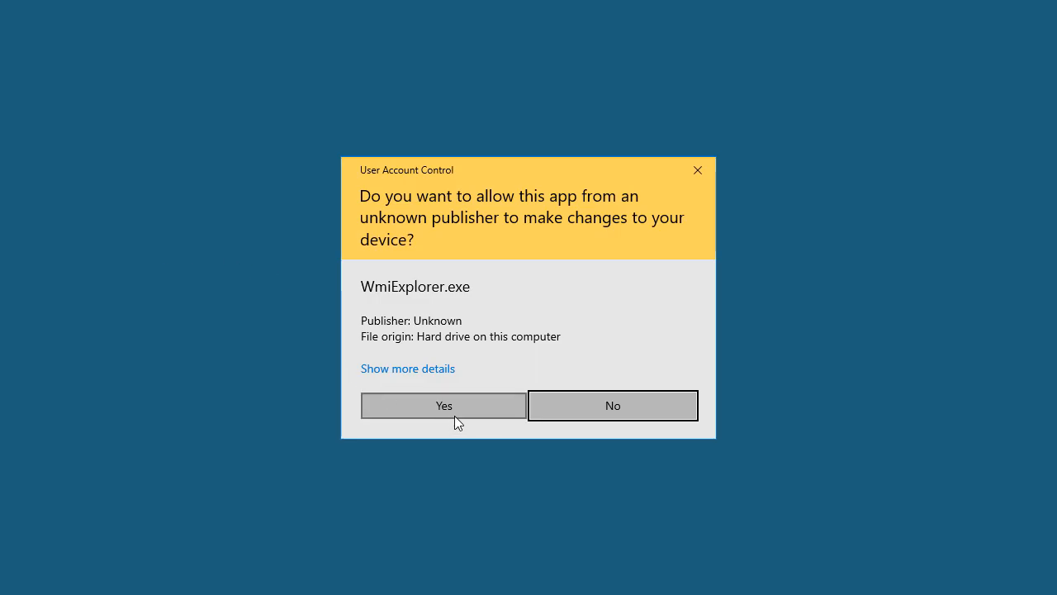
click(452, 411)
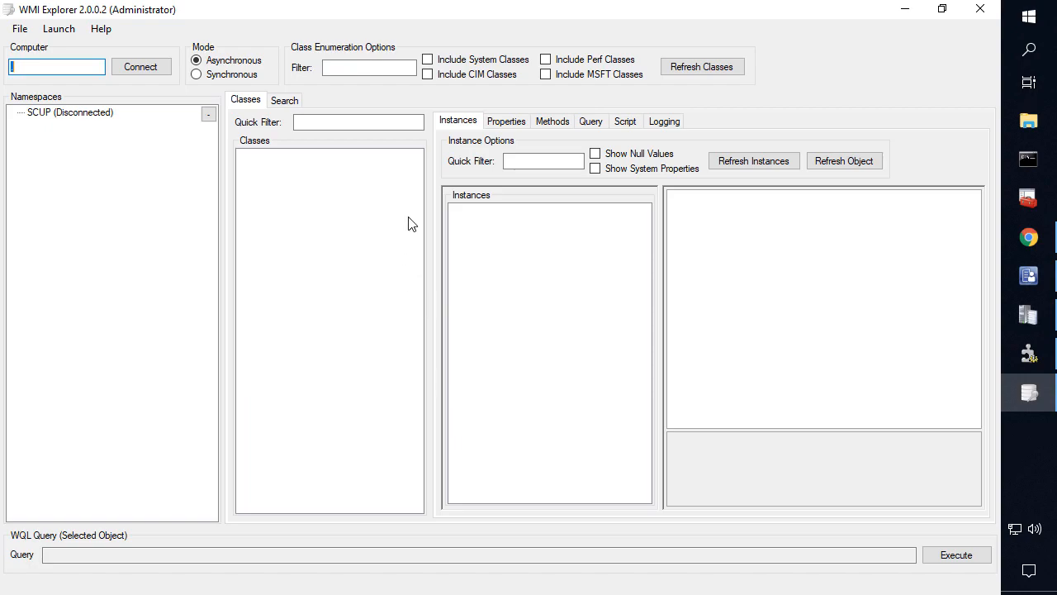
Step: Connect to SCUP and load the ROOT\SMS\site_TPV namespace's classes
click(151, 73)
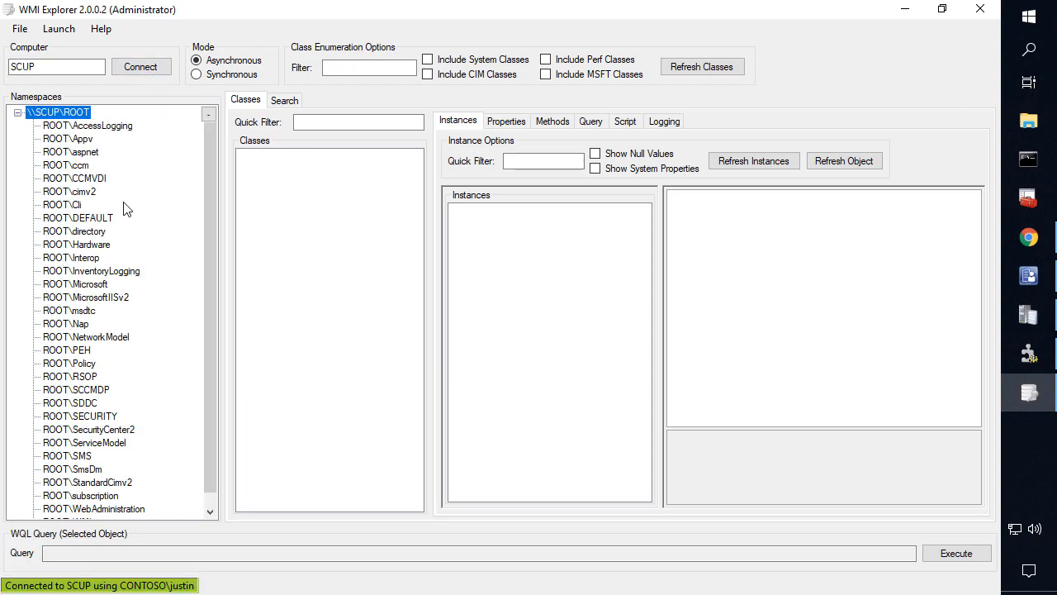
scroll(124, 339, down, 1)
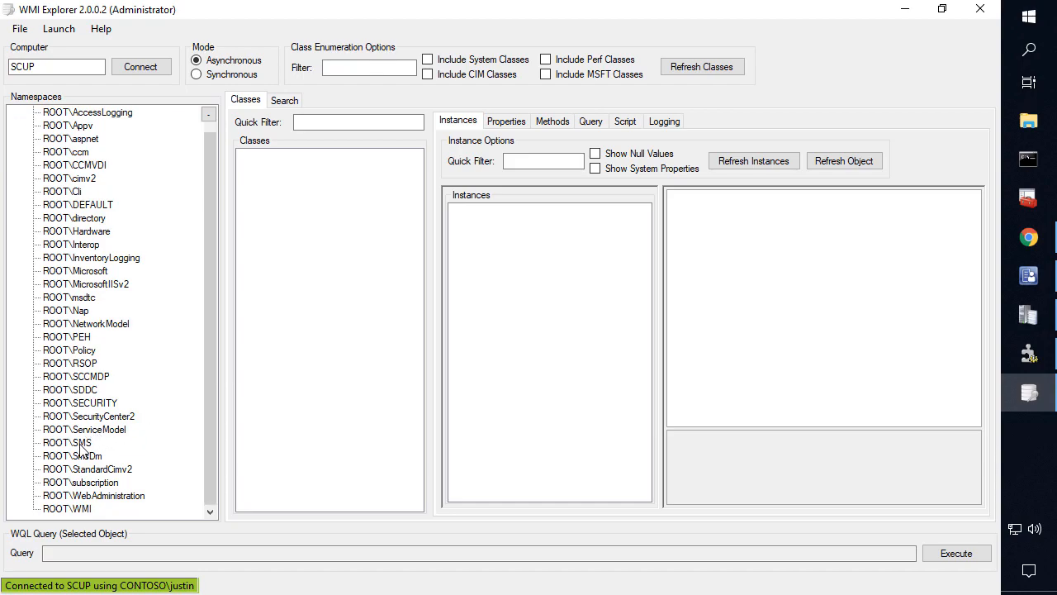
double_click(68, 443)
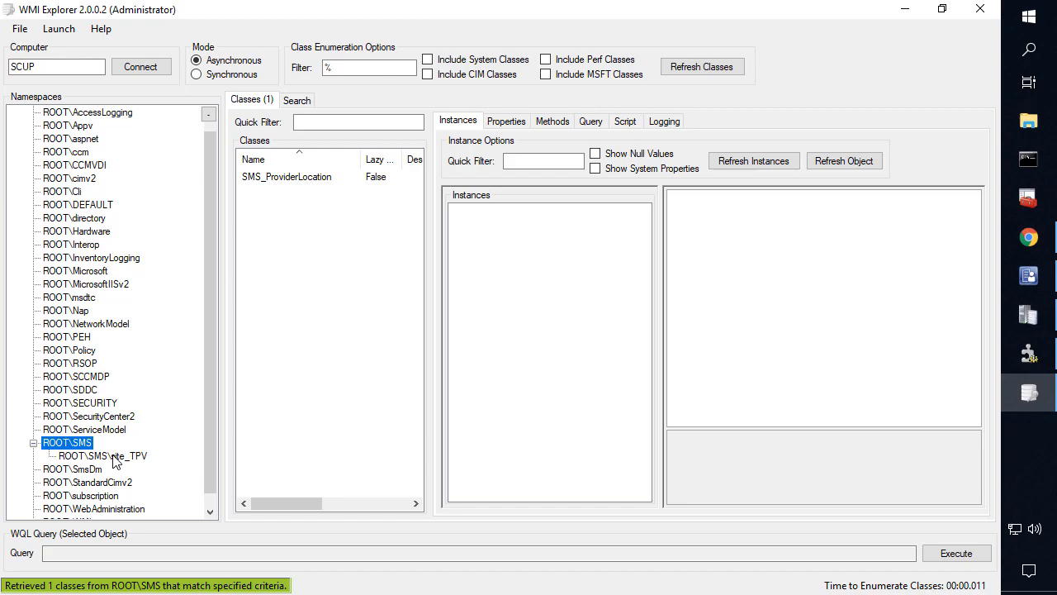
double_click(116, 456)
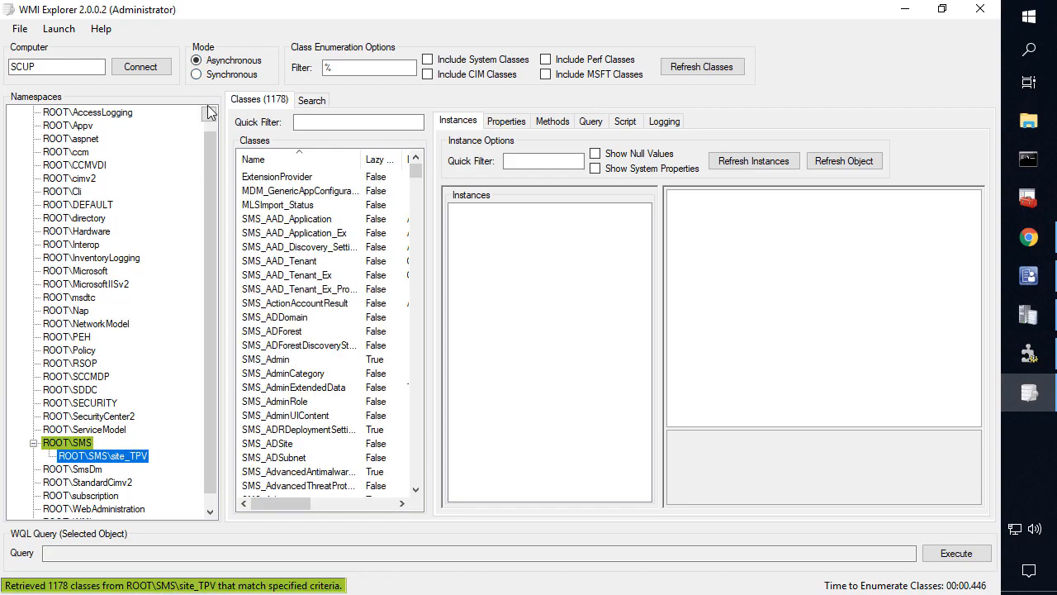
Step: Filter classes to SMS_SiteControlItem, list its instances, and move to the instance filter for SMS_ISV
click(208, 113)
click(155, 121)
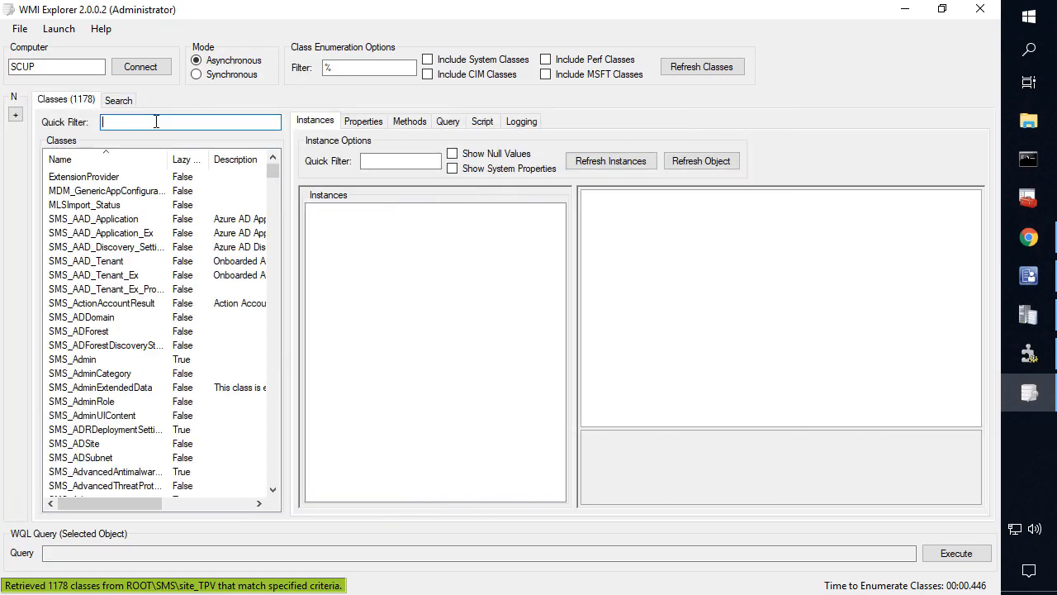
text(sitec)
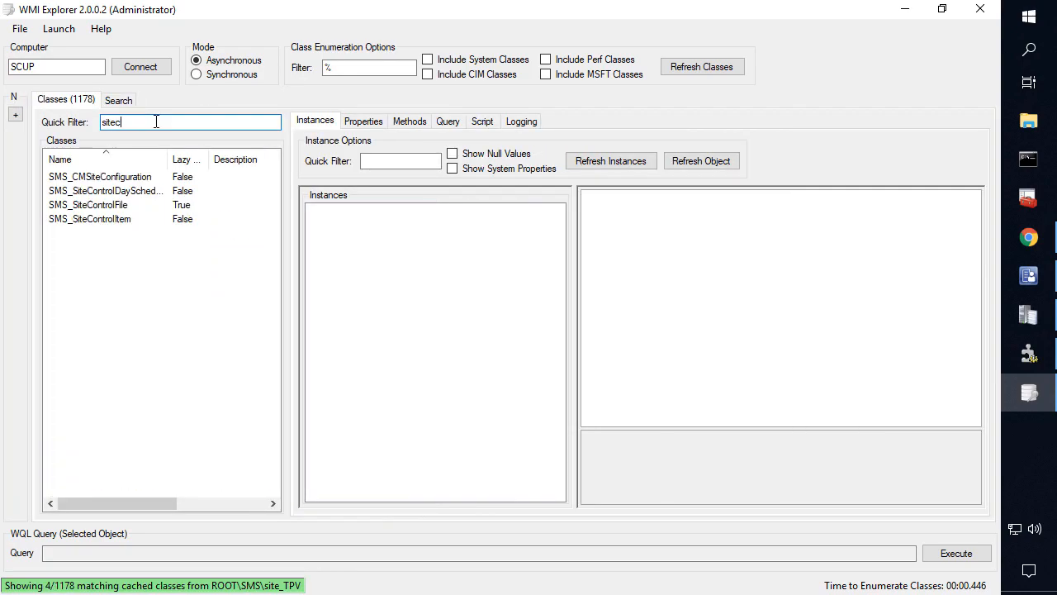
click(116, 219)
double_click(116, 223)
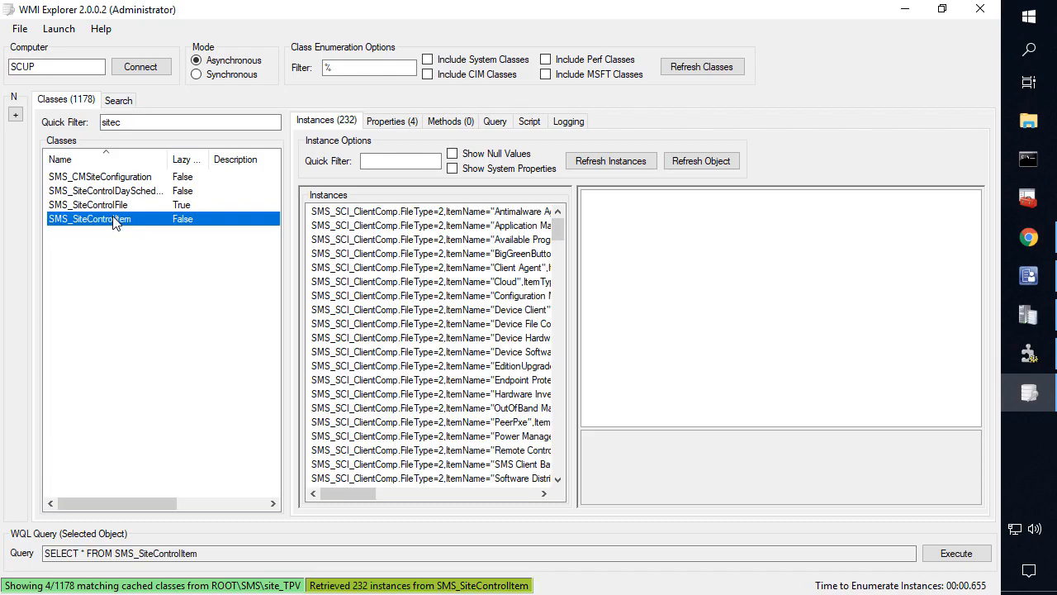
key(Tab)
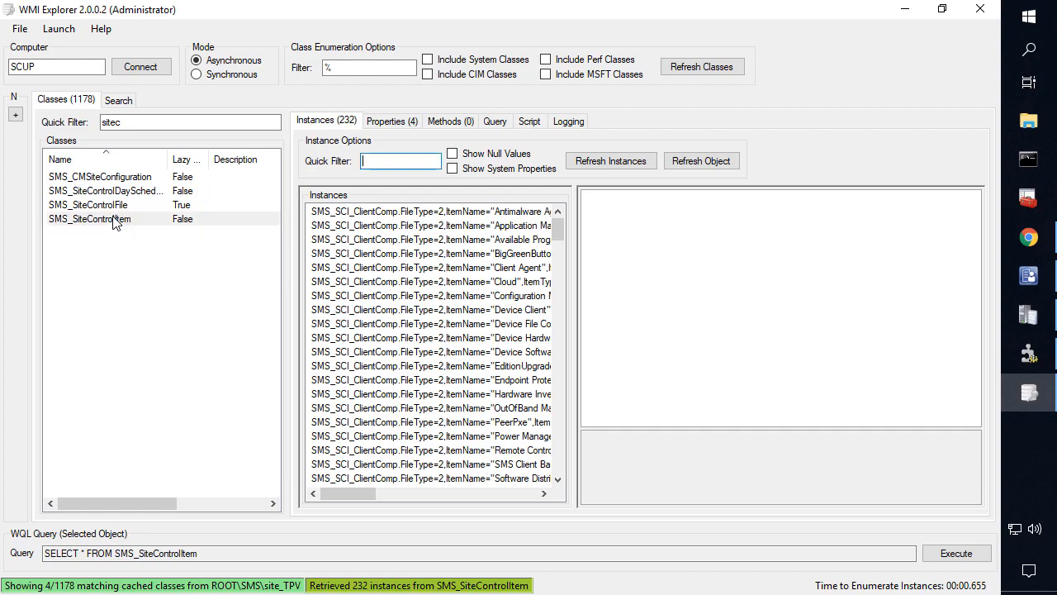
text(SMS)
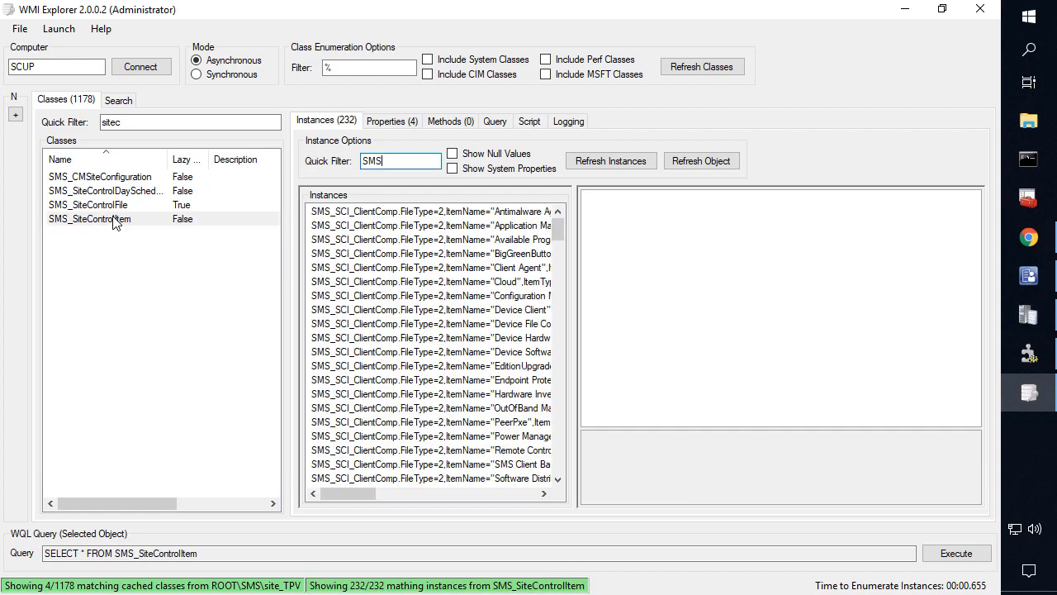
text(_ISV)
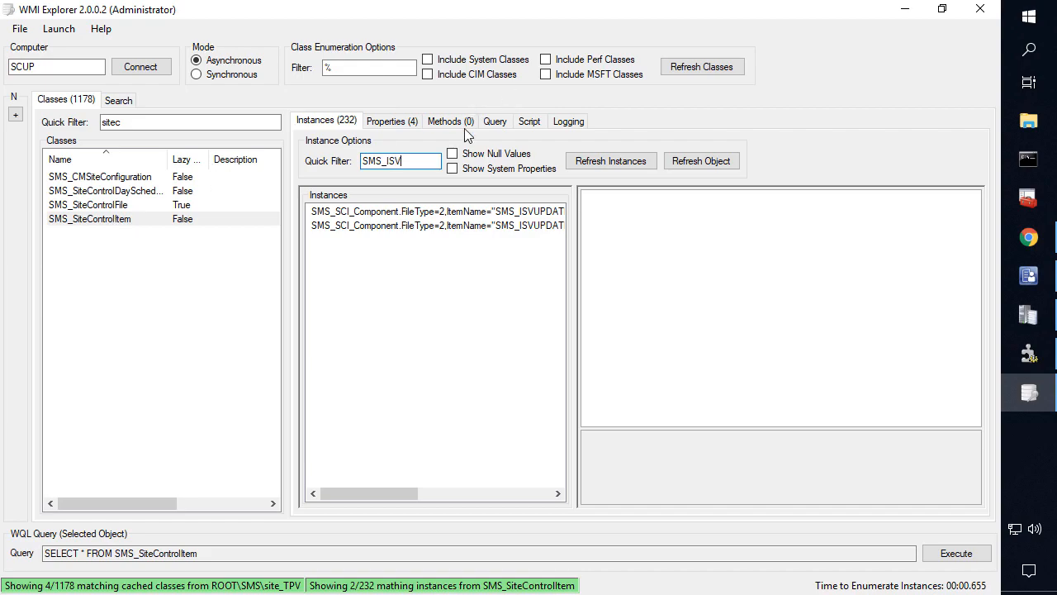
click(1030, 355)
scroll(242, 359, down, 3)
scroll(242, 359, down, 1)
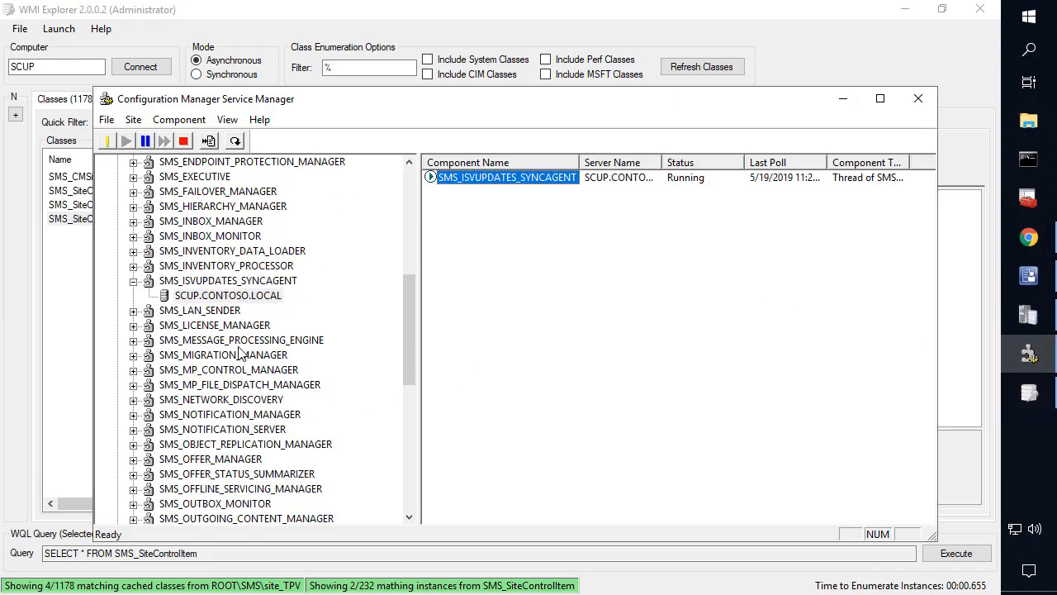
click(228, 295)
click(483, 178)
click(843, 99)
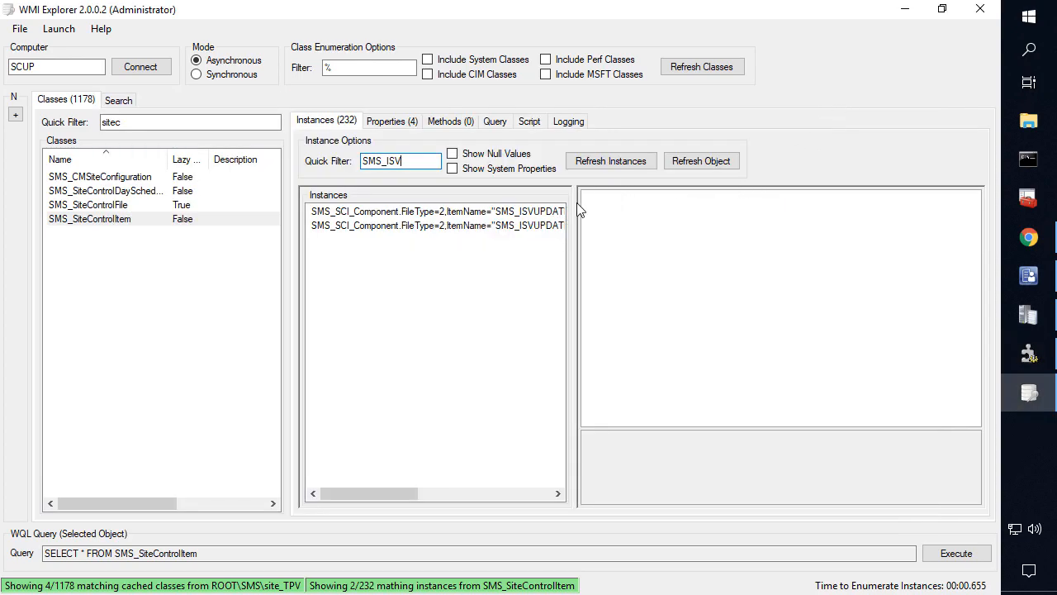
Step: Widen the panes, select the SMS Software Update Point component instance and expand its Props list
drag(574, 205, 813, 205)
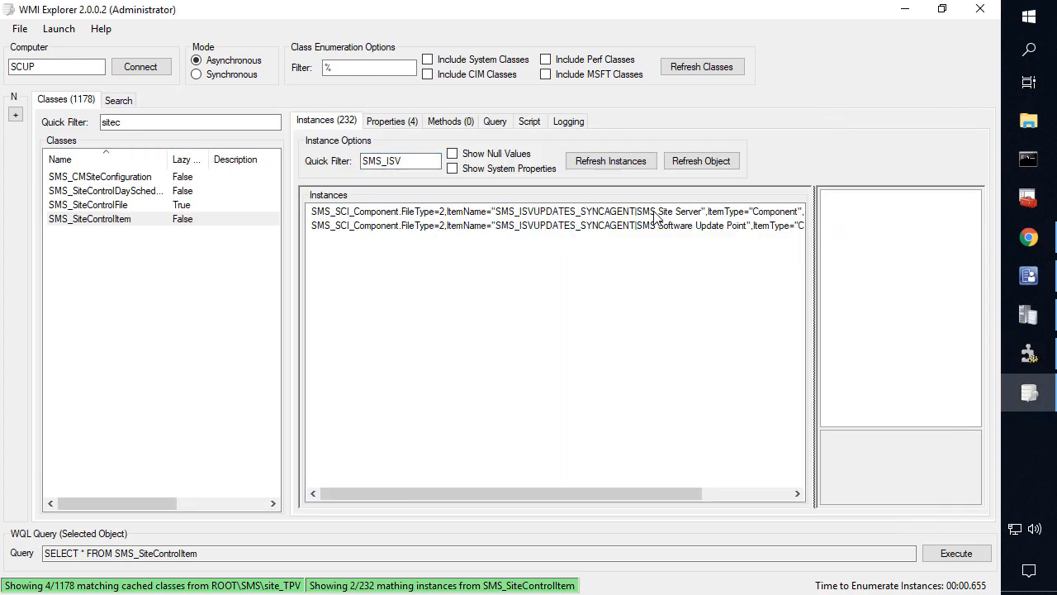
click(658, 213)
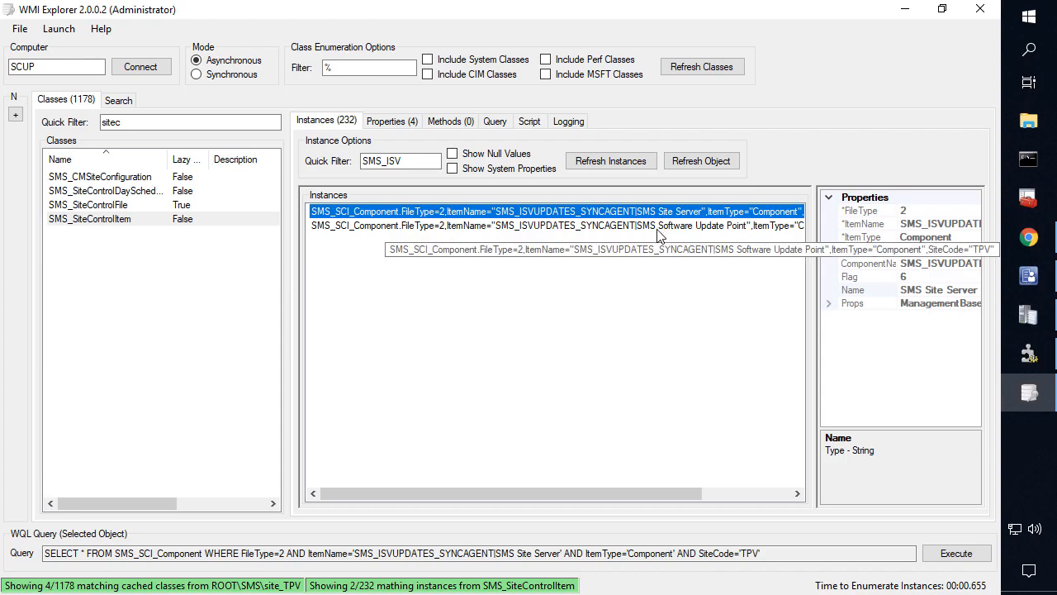
click(661, 228)
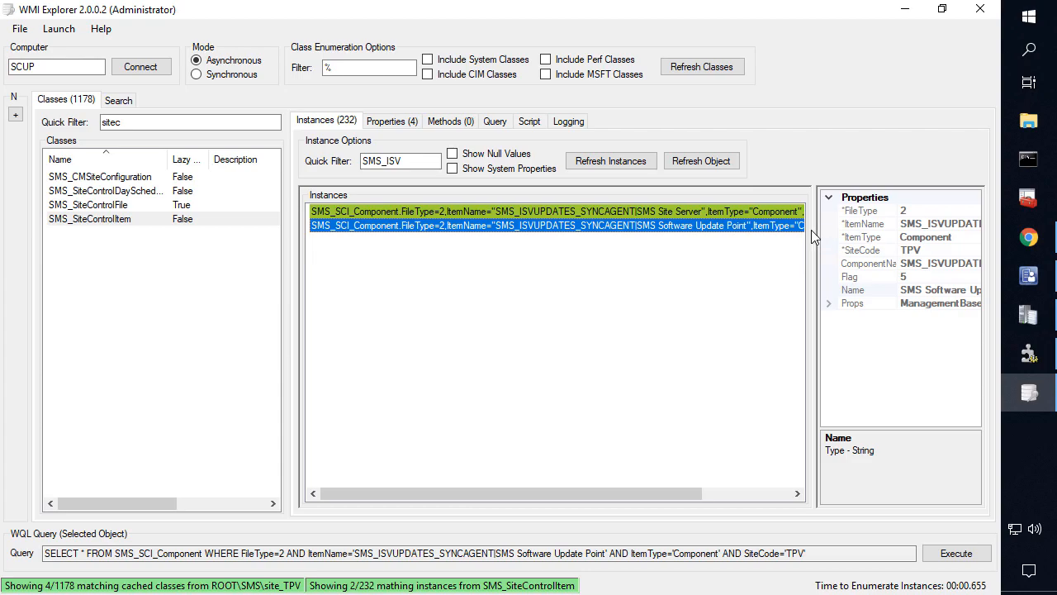
drag(814, 238, 554, 237)
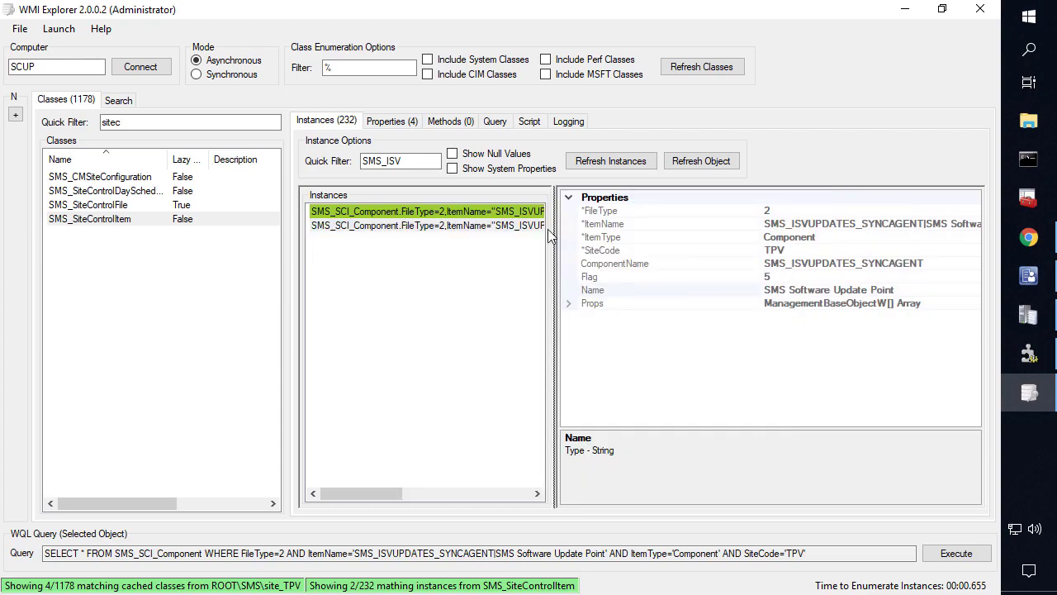
click(436, 226)
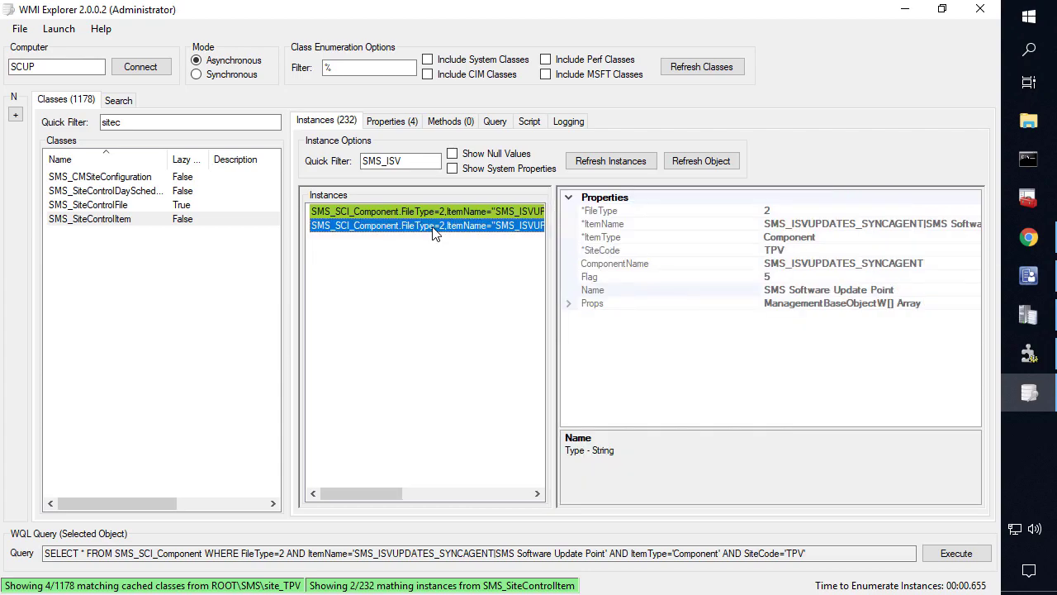
click(569, 304)
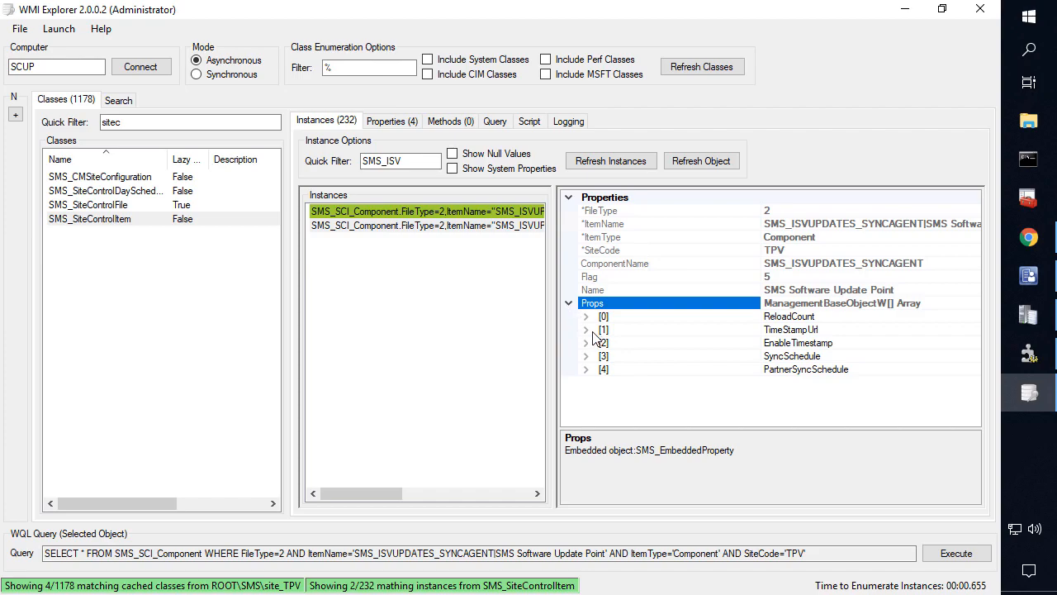
Step: Expand [3] SyncSchedule and [4] PartnerSyncSchedule to reveal their values
click(802, 356)
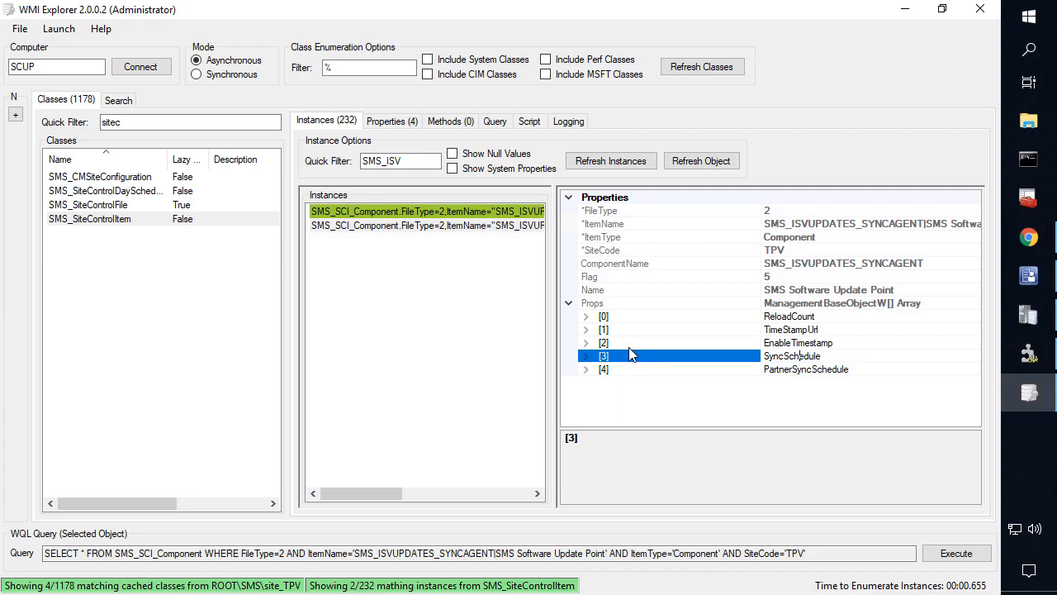
click(586, 357)
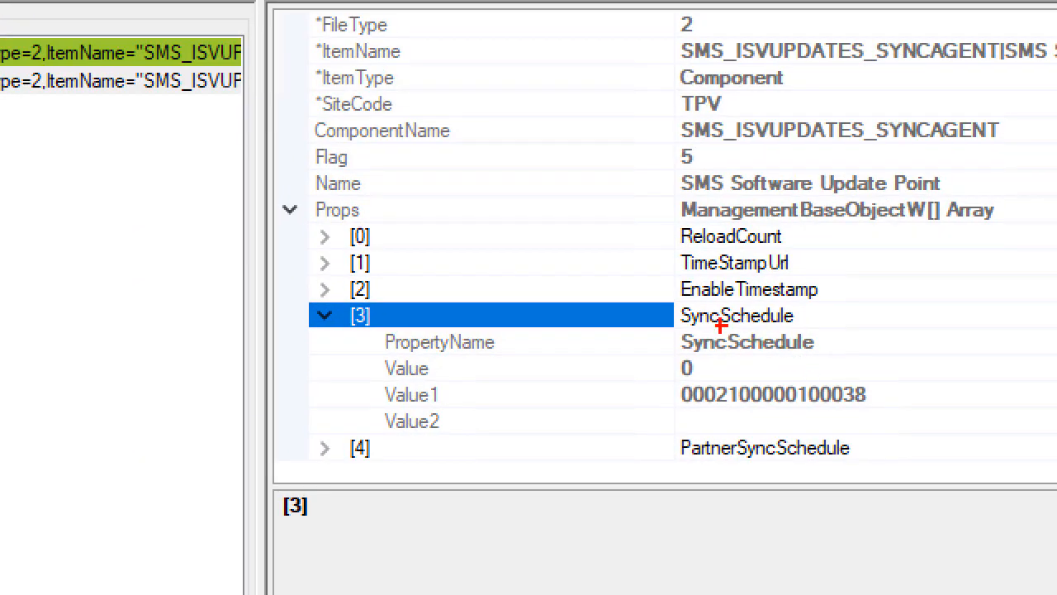
drag(677, 306, 916, 408)
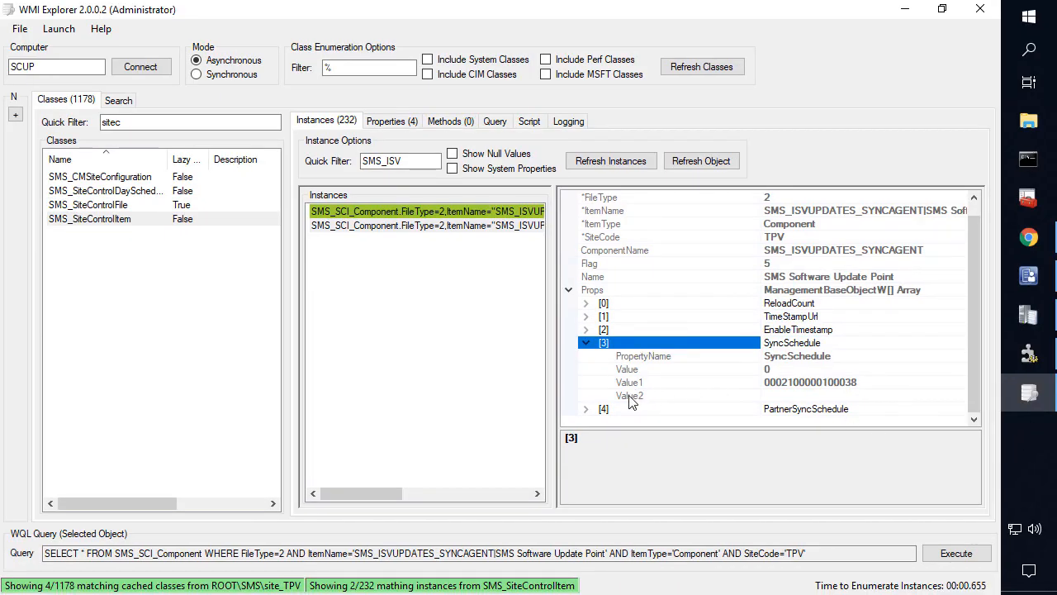
click(586, 409)
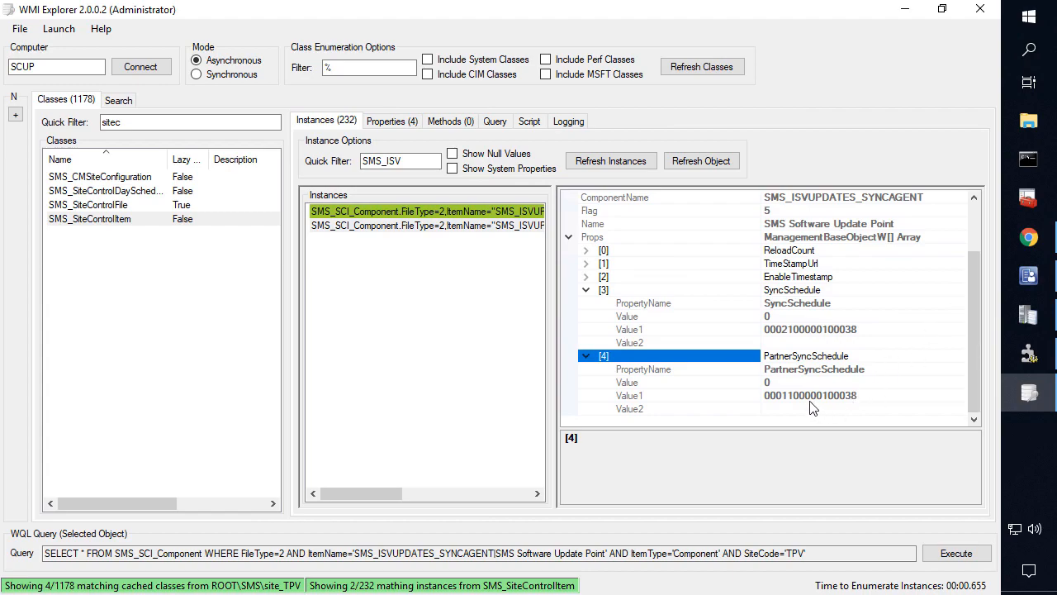
click(1029, 275)
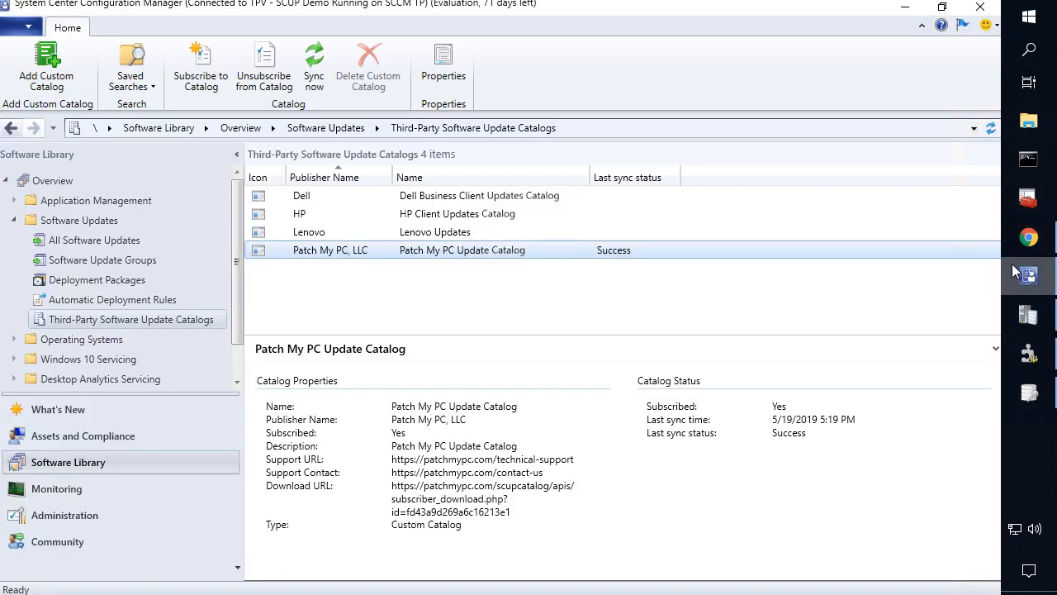
click(413, 217)
click(429, 198)
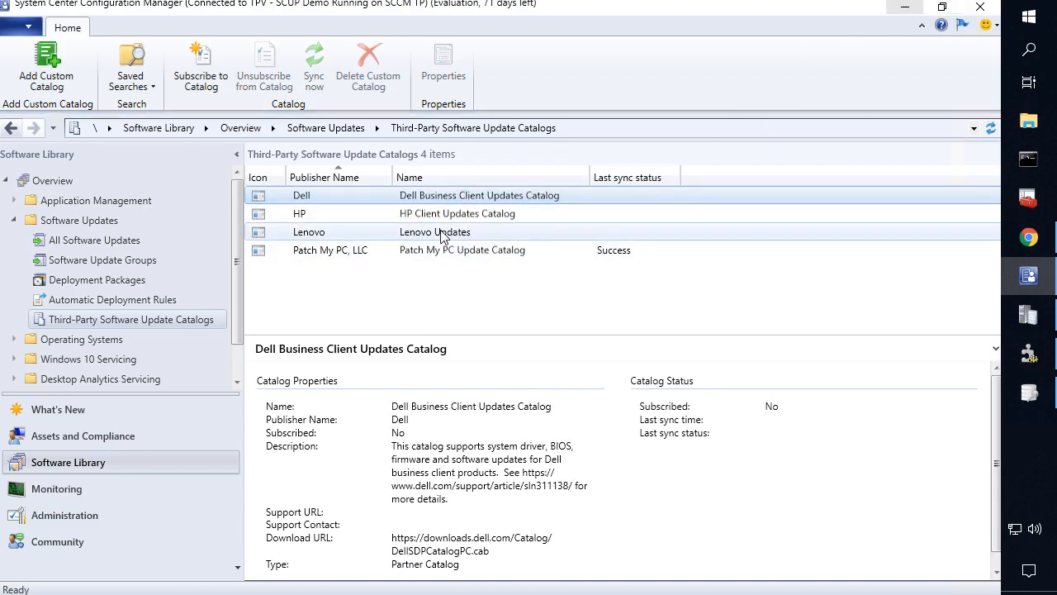
ctrl+click(328, 217)
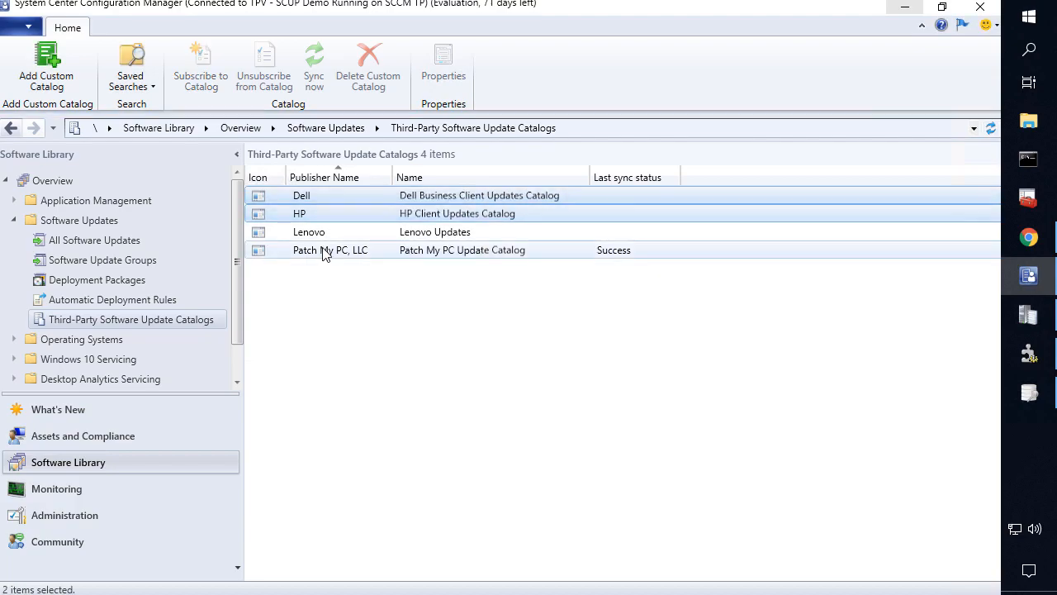
click(324, 251)
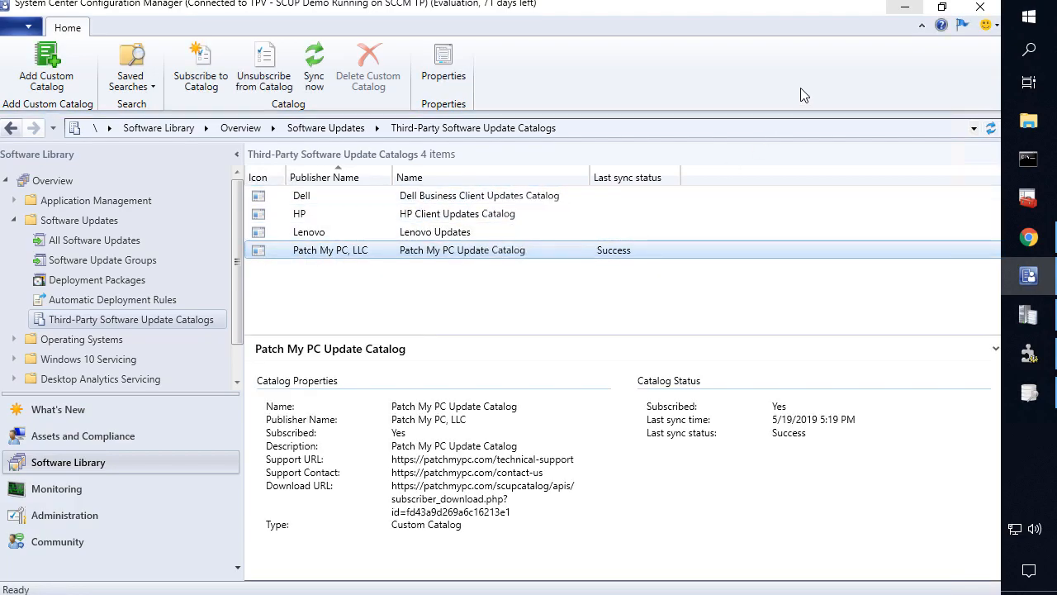
click(909, 8)
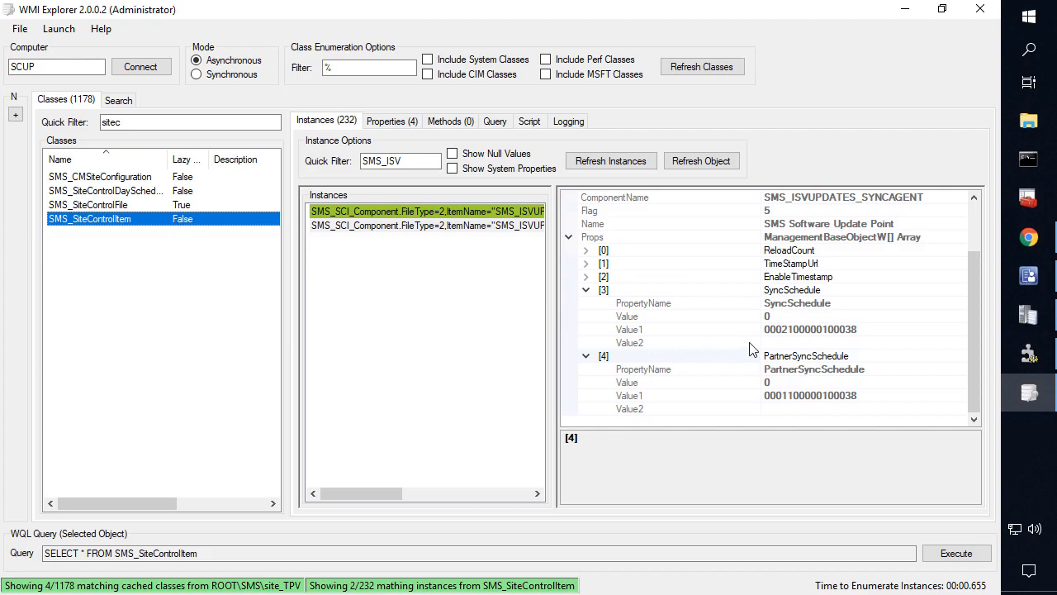
click(675, 397)
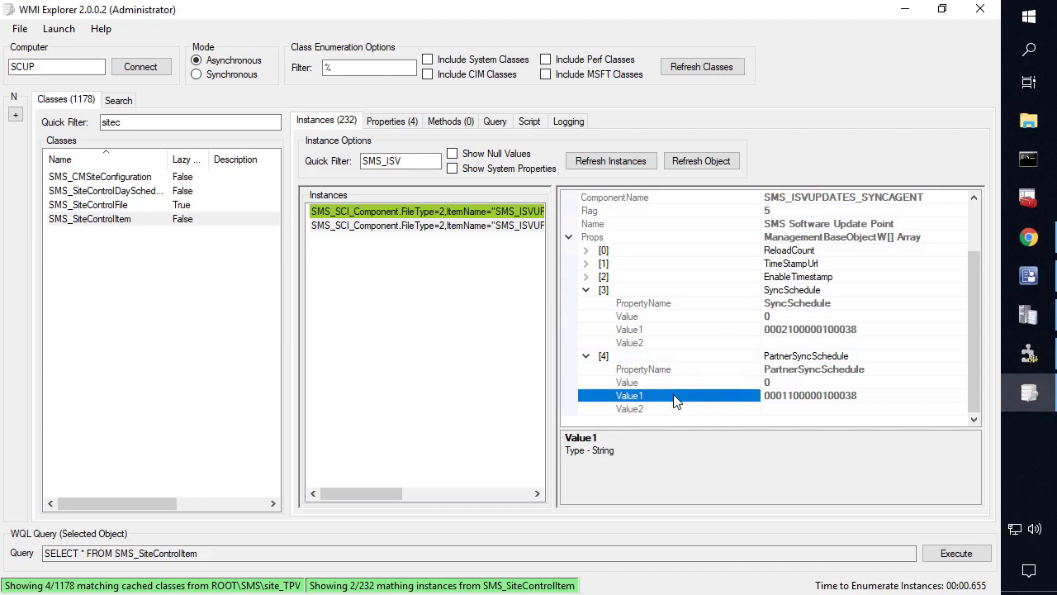
double_click(800, 395)
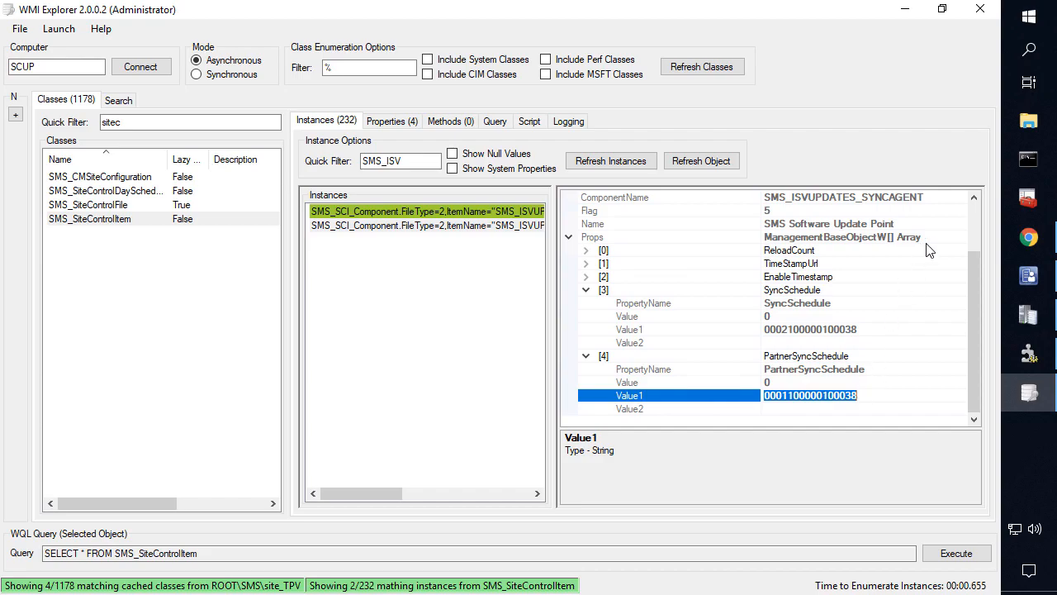
click(1029, 240)
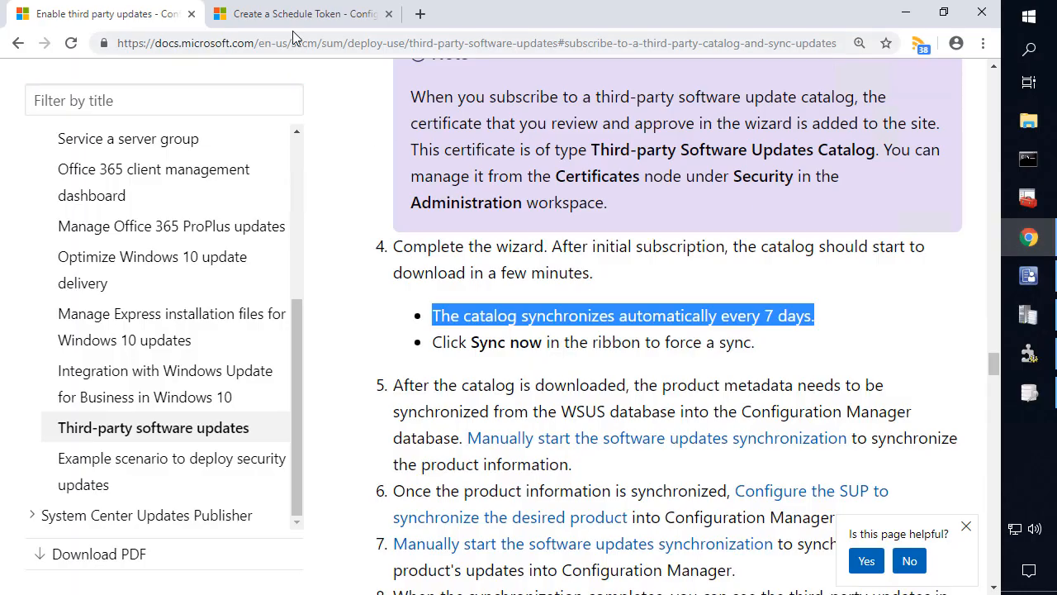
Step: Switch to the 'Create a Schedule Token' article on converting tokens to interval strings
click(298, 14)
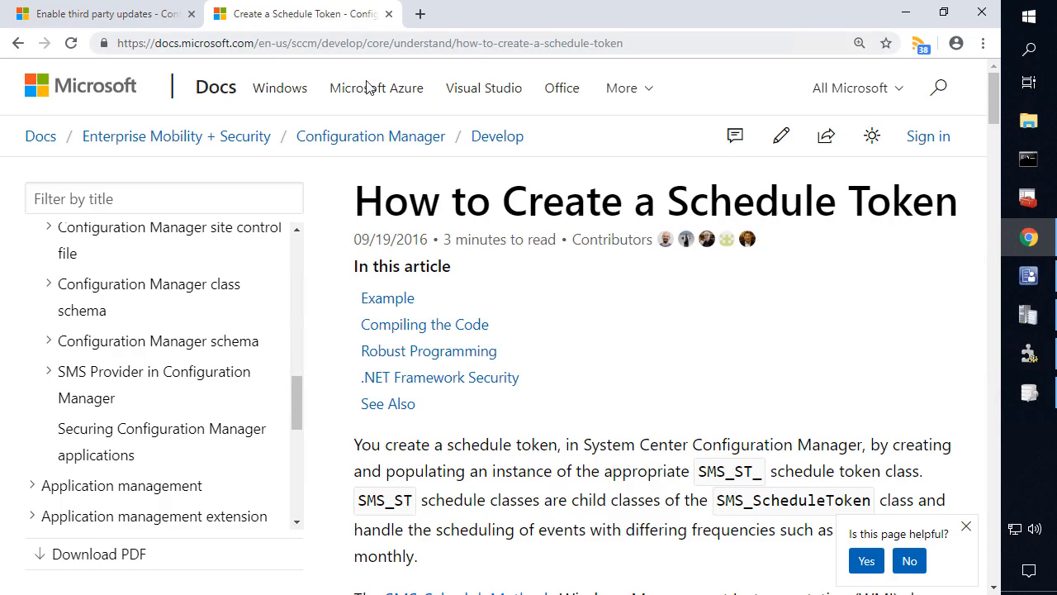
scroll(524, 312, down, 4)
scroll(524, 312, down, 2)
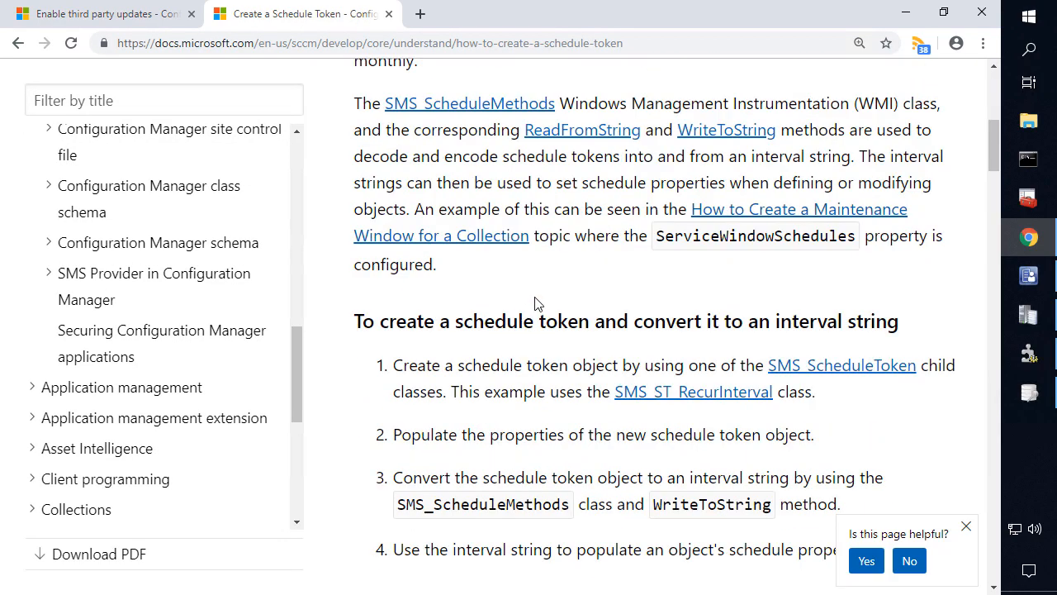
scroll(523, 313, down, 1)
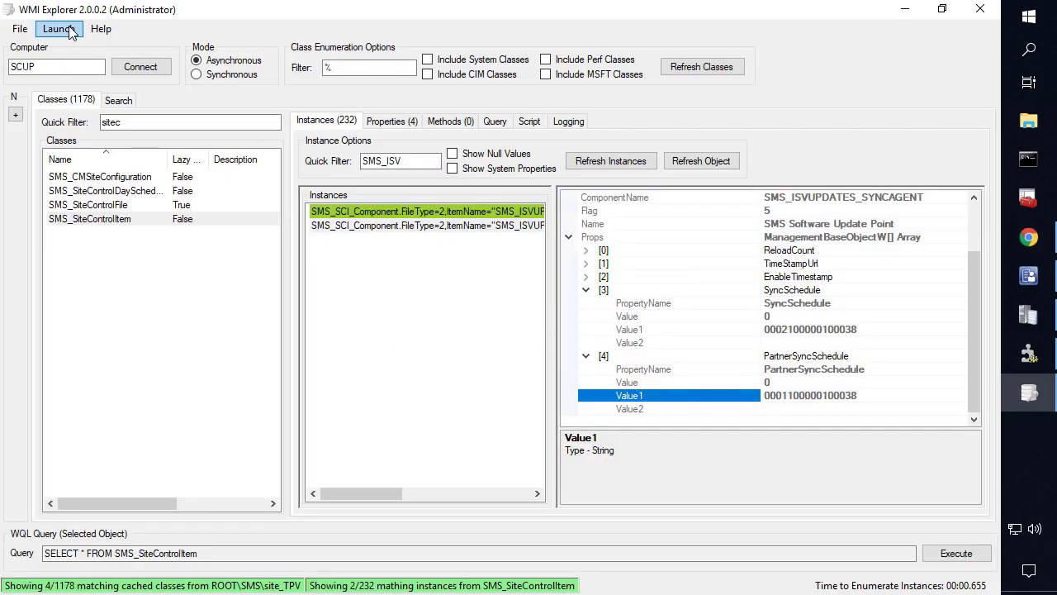
Step: Launch the WMI Tester and copy the SMS_SiteControlItem class's relative path
click(60, 29)
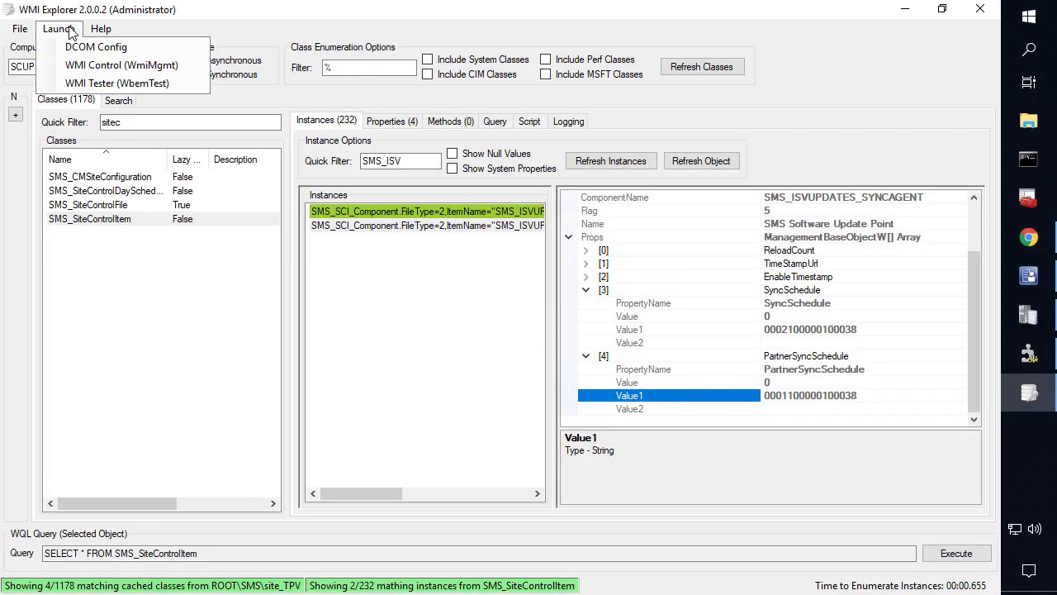
click(117, 84)
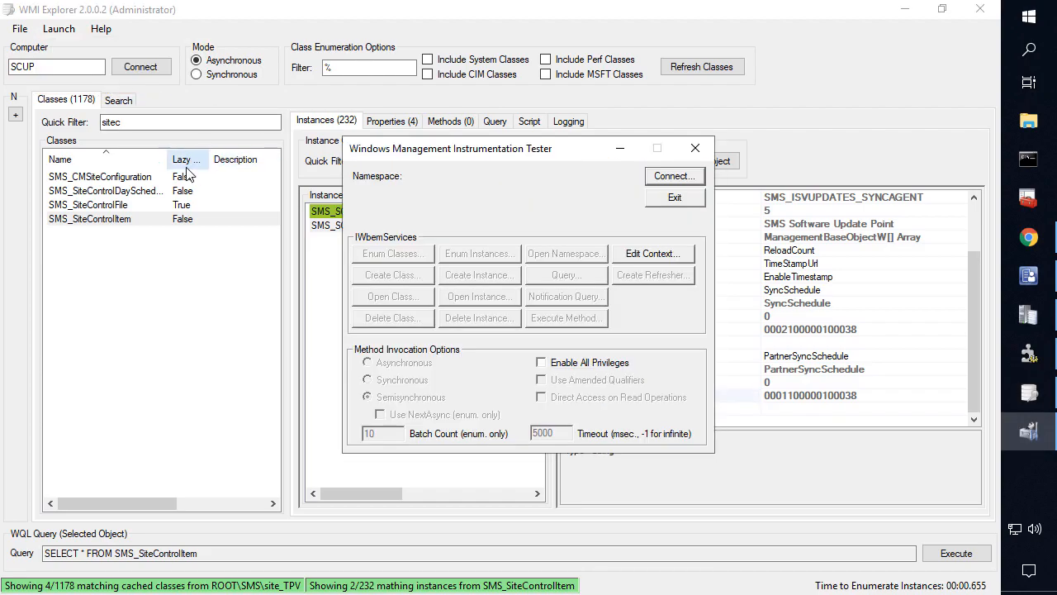
right_click(107, 220)
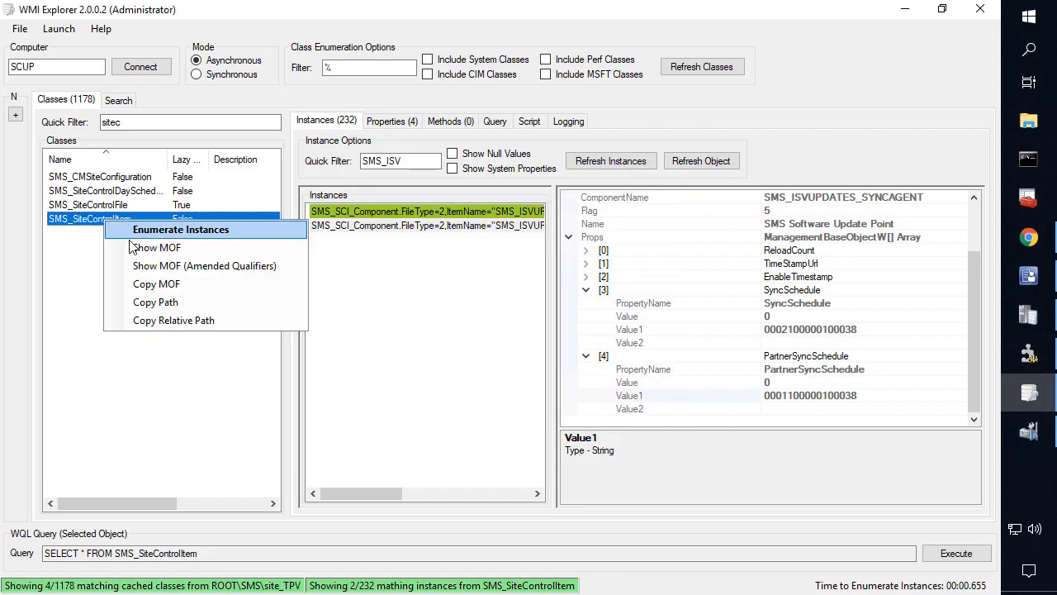
click(183, 322)
mouse_move(1029, 431)
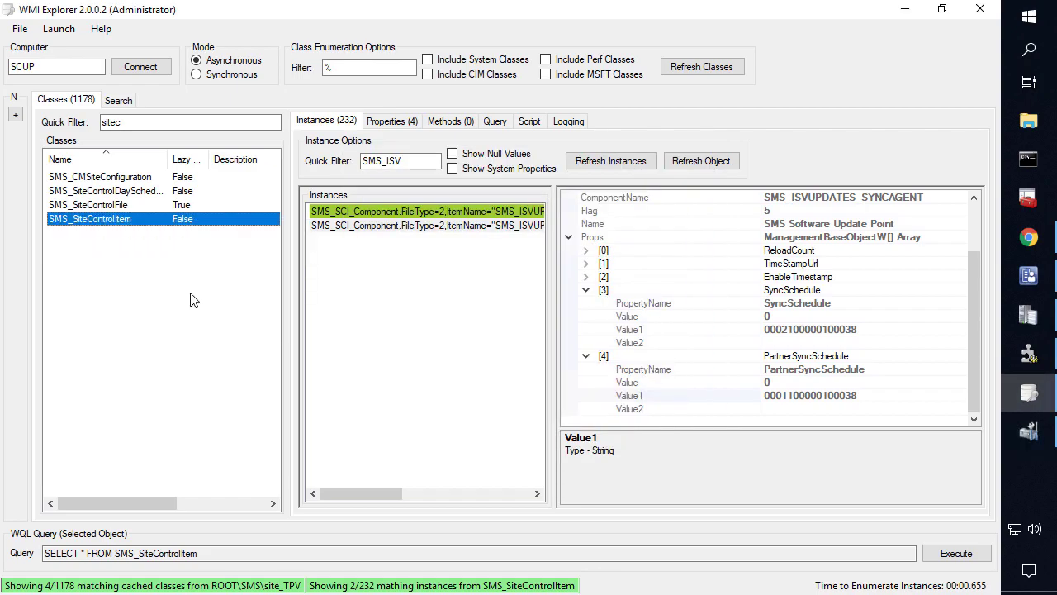
Step: Connect WbemTest to the ROOT\SMS\site_TPV:SMS_SiteControlItem namespace
click(1034, 438)
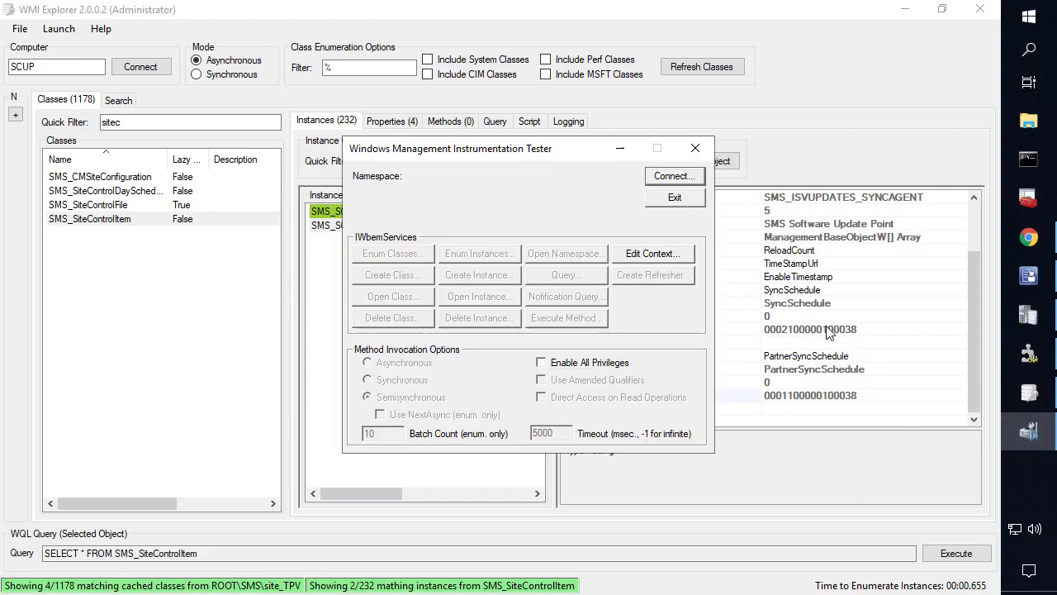
click(676, 176)
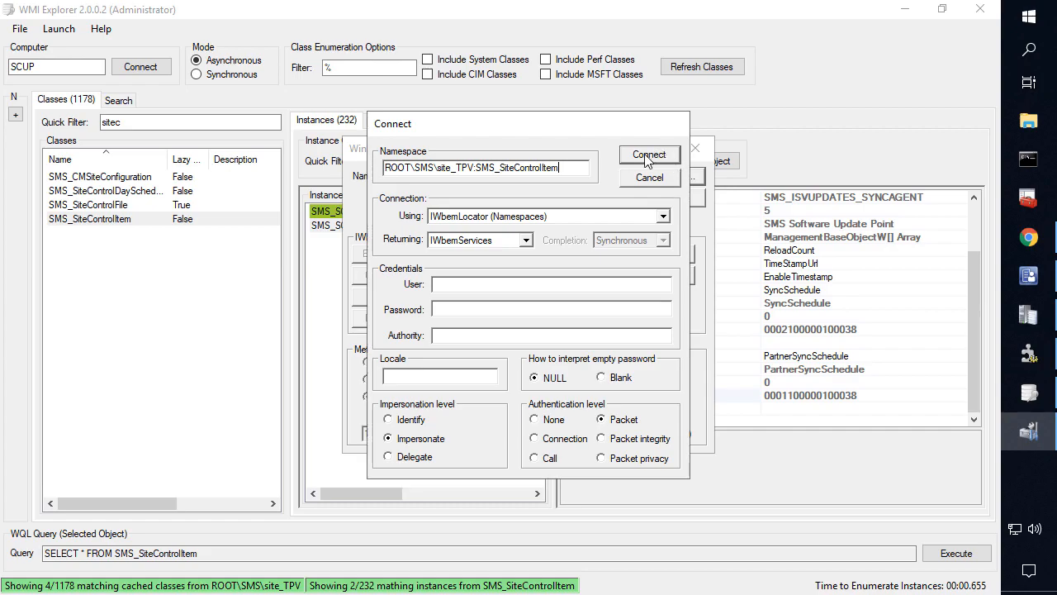
click(650, 157)
click(650, 155)
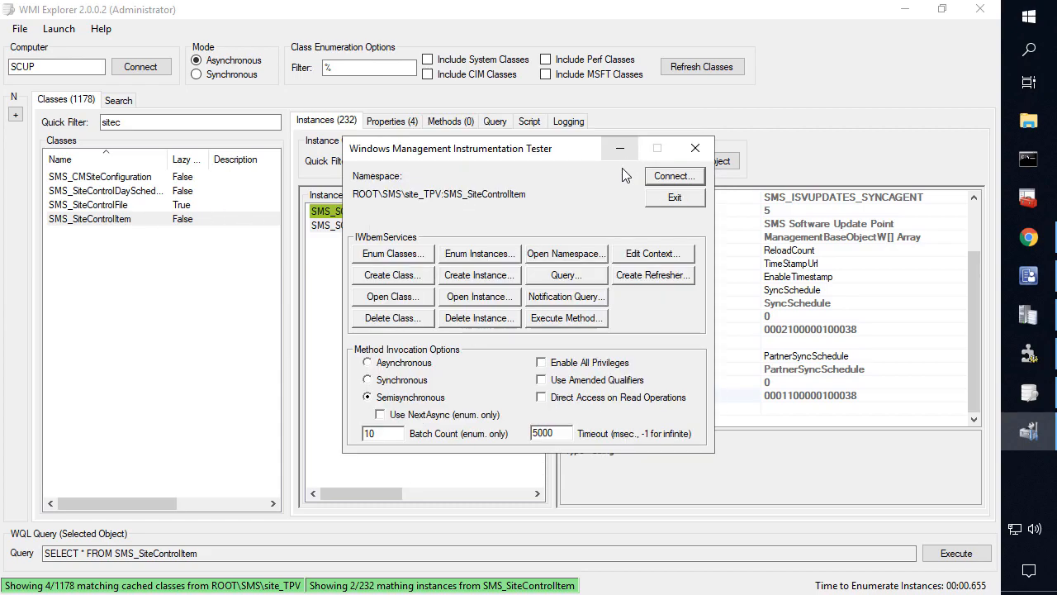
Step: Select the SMS_ISVUPDATES_SYNCAGENT component in WMI Explorer and copy its WQL query
key(Escape)
click(323, 226)
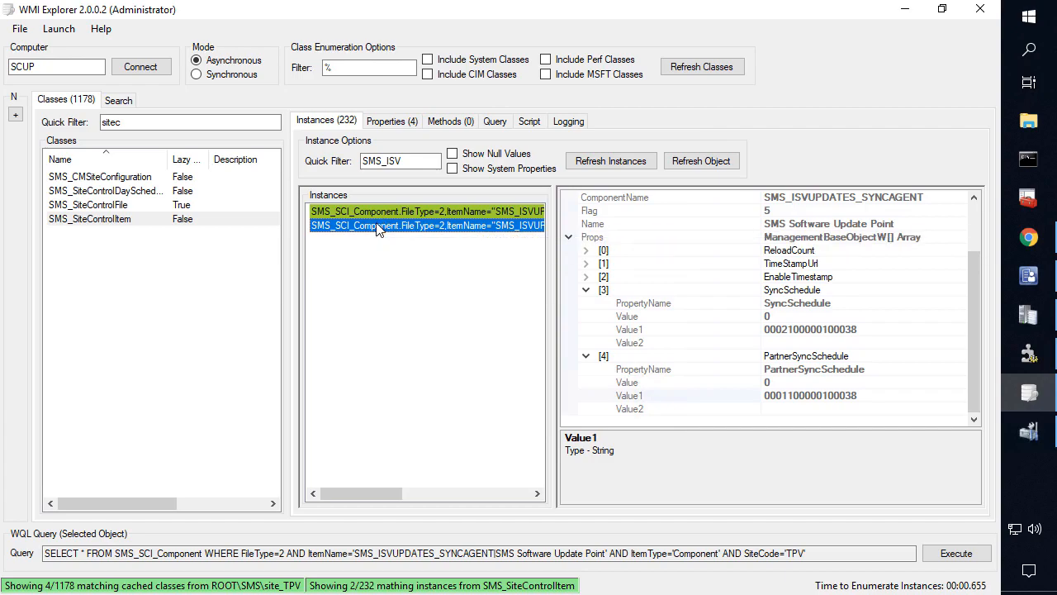
click(822, 199)
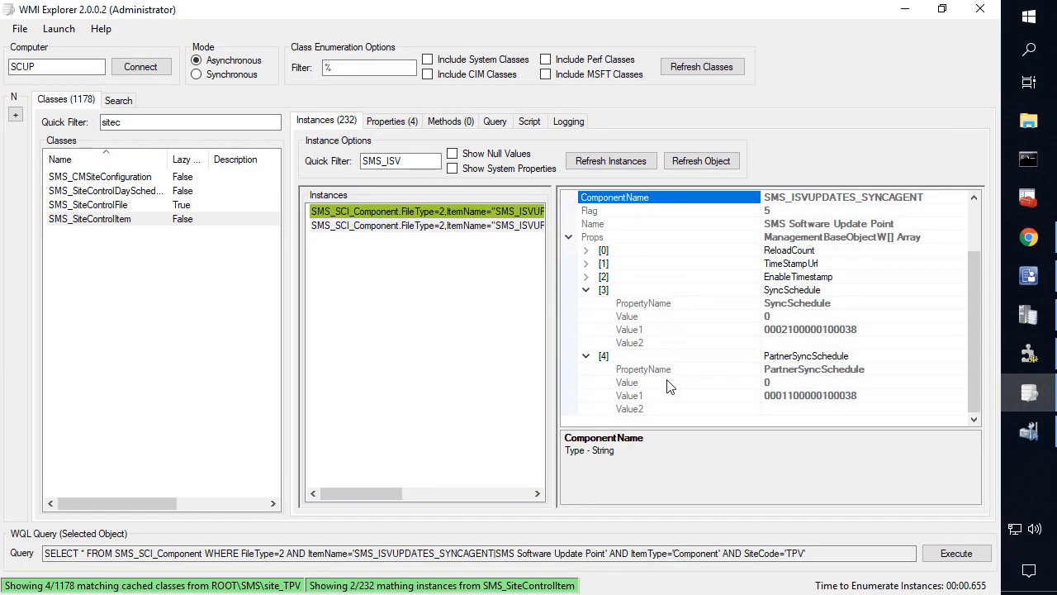
drag(844, 554, 33, 553)
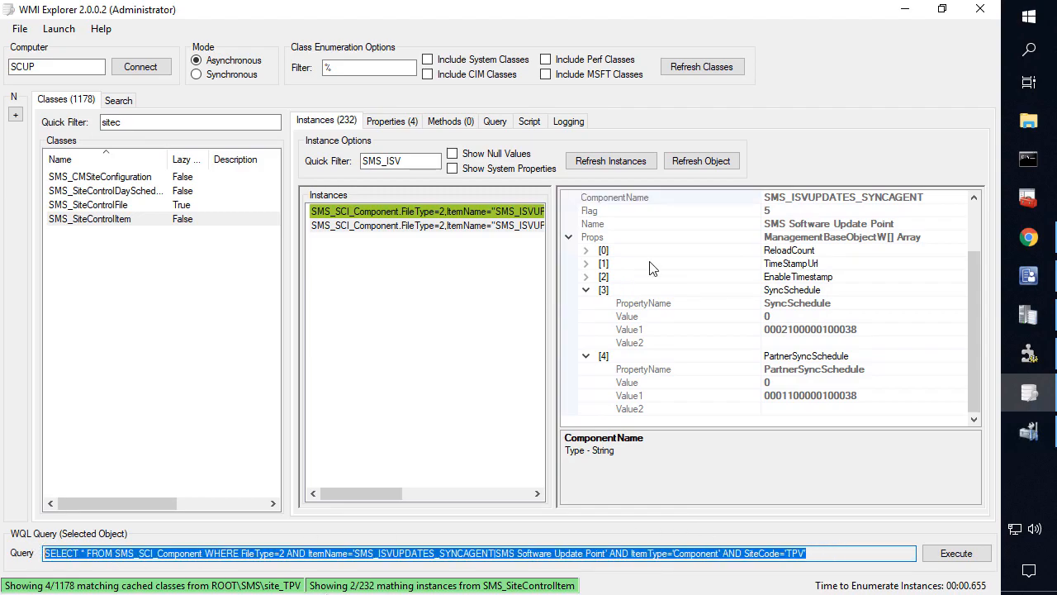
Step: Paste the component query into WbemTest's Query box and apply it, returning one object
click(1030, 431)
click(564, 275)
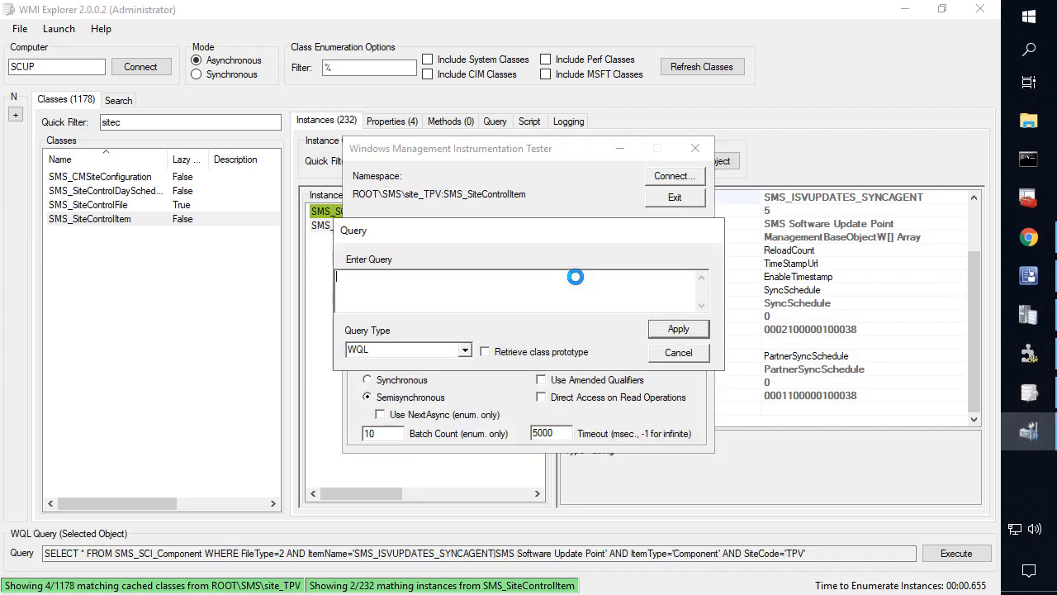
key(ctrl+v)
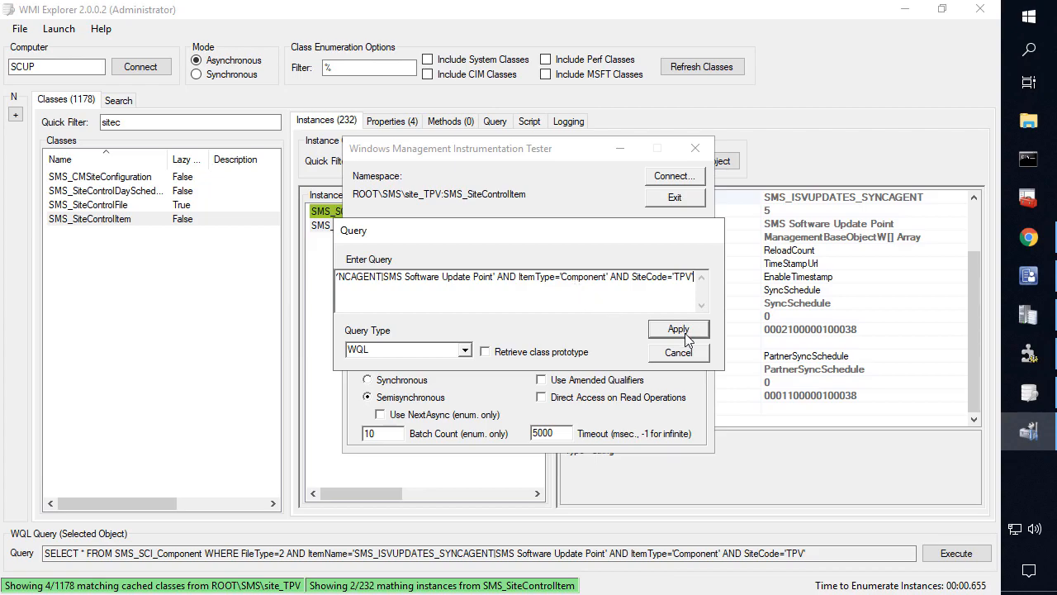
click(678, 329)
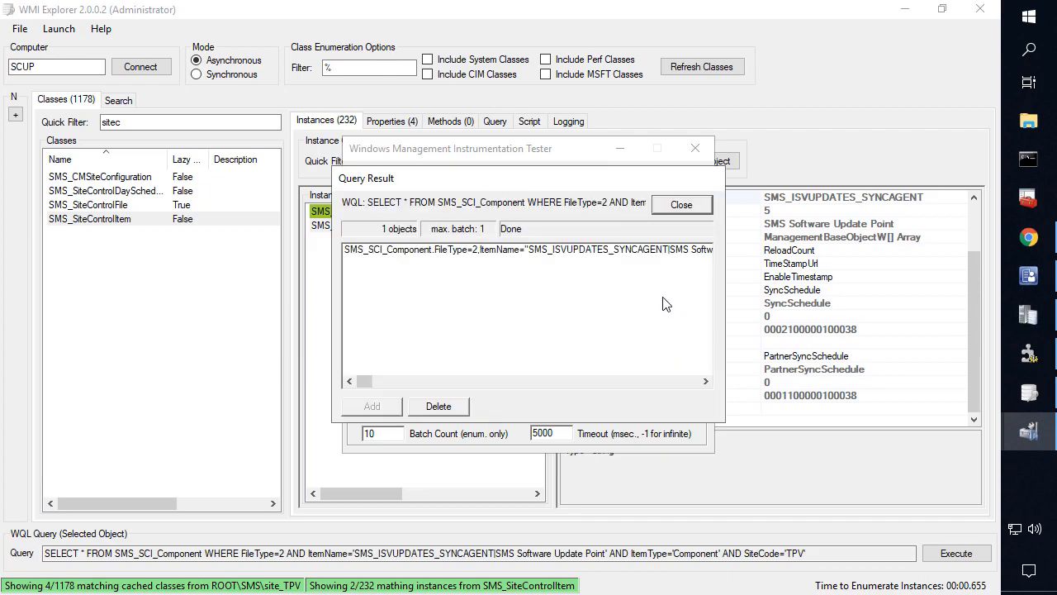
Step: Open the returned component object and locate its Props property, cross-checking it in WMI Explorer
double_click(529, 250)
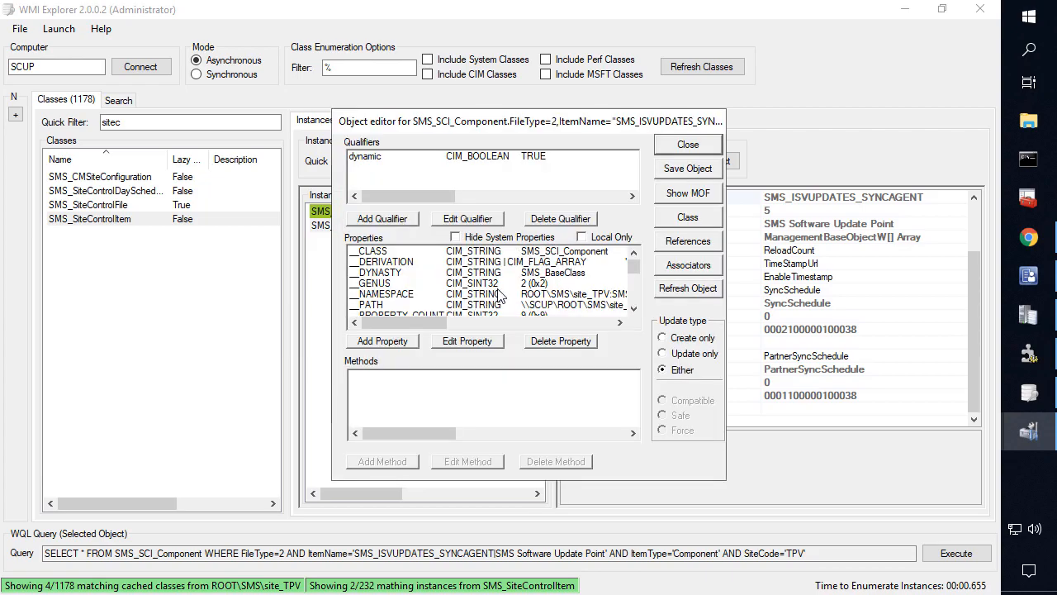
scroll(491, 297, down, 2)
scroll(492, 297, down, 2)
scroll(487, 296, down, 2)
click(371, 296)
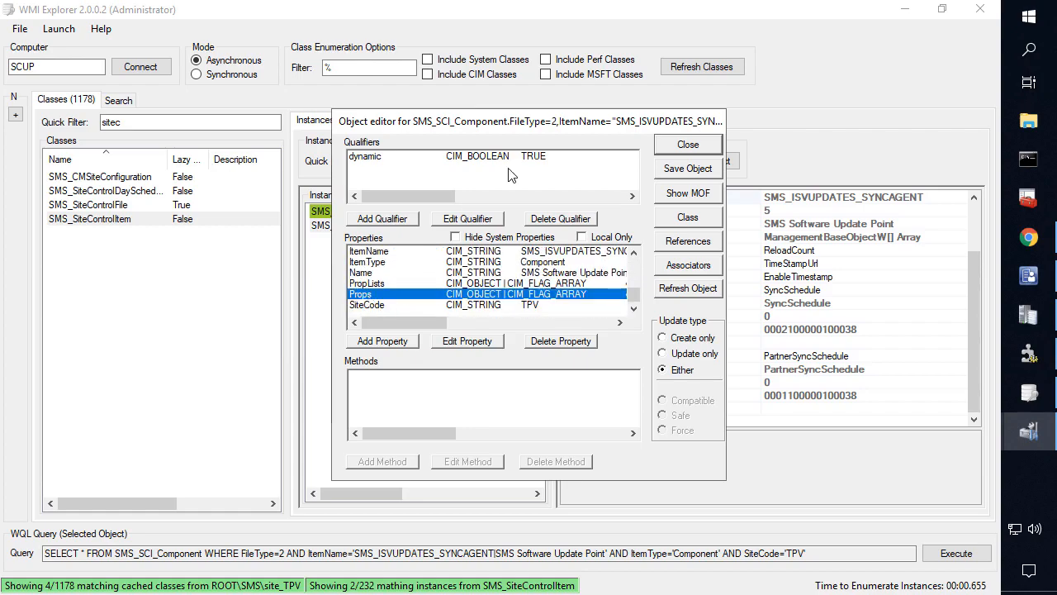
double_click(372, 296)
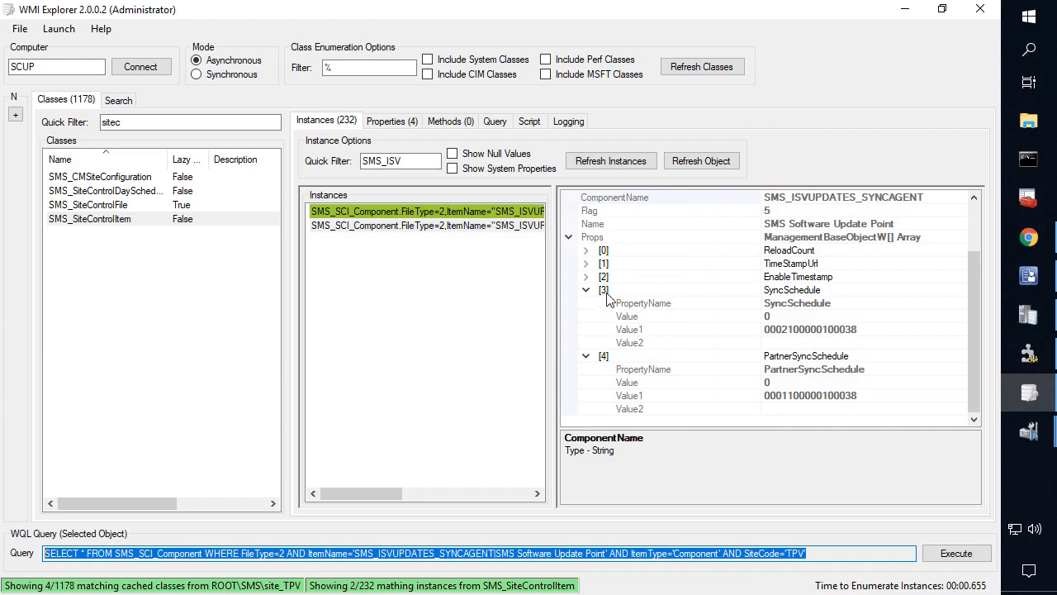
click(592, 237)
double_click(593, 237)
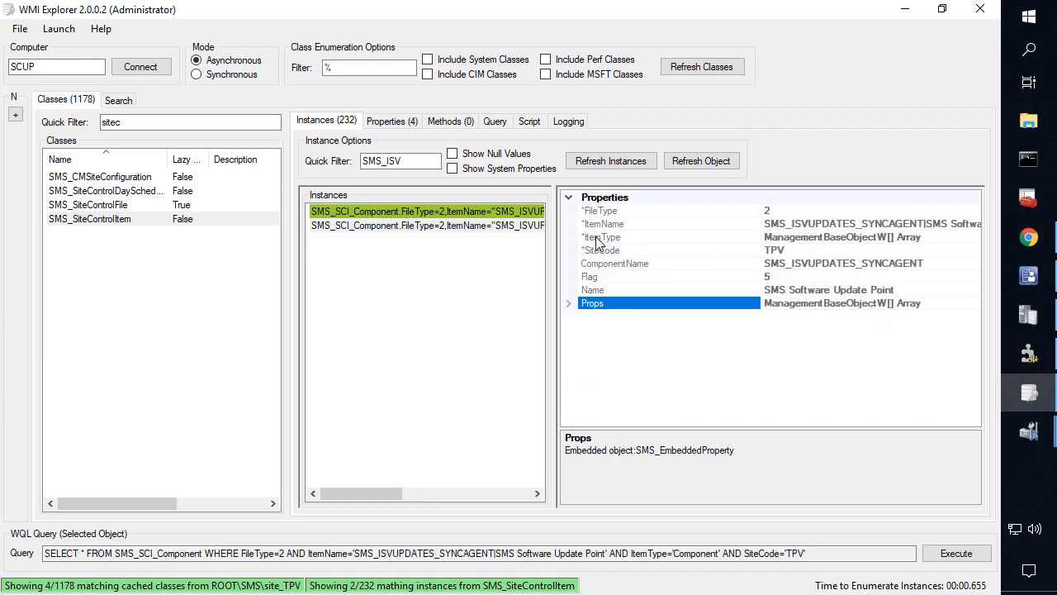
double_click(598, 304)
click(1029, 431)
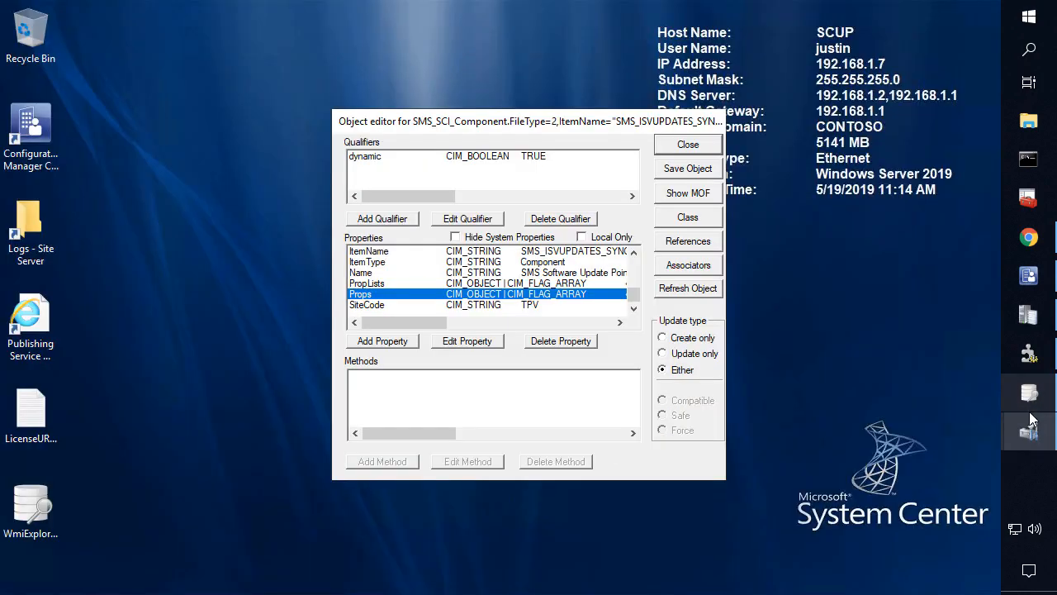
mouse_move(1029, 431)
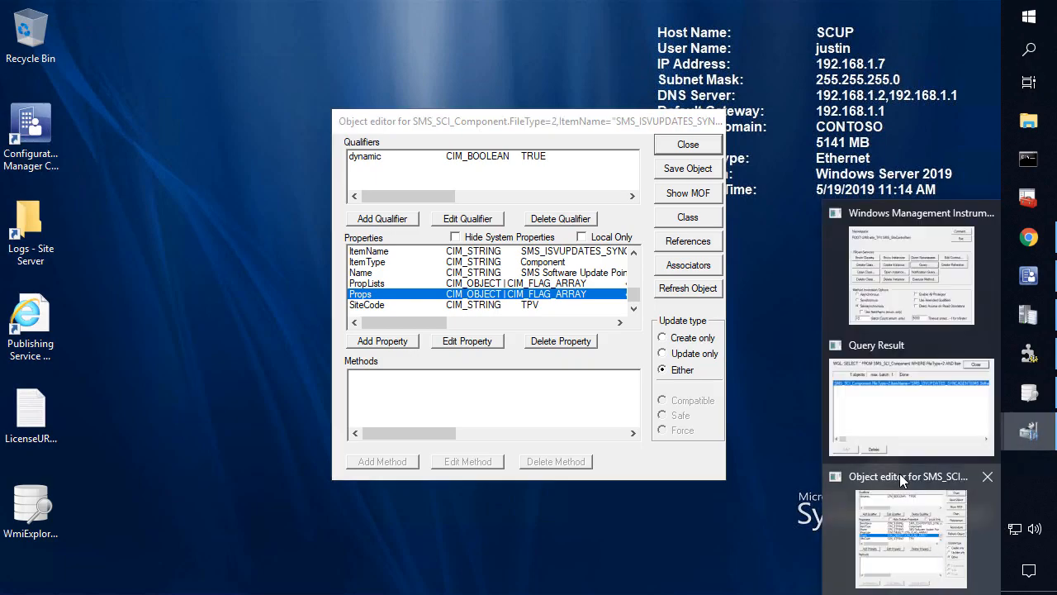
click(931, 541)
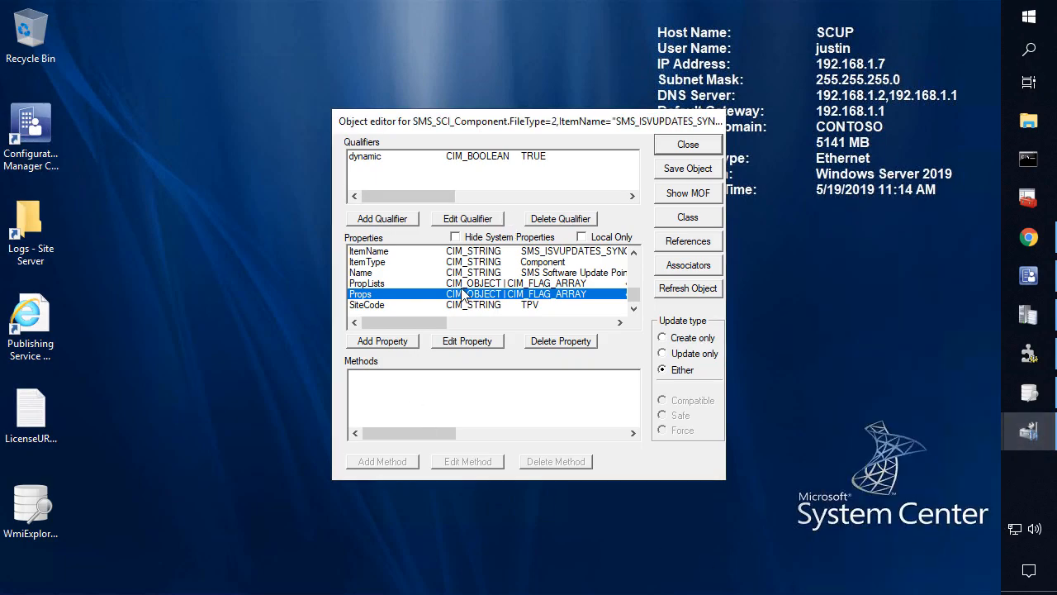
double_click(413, 295)
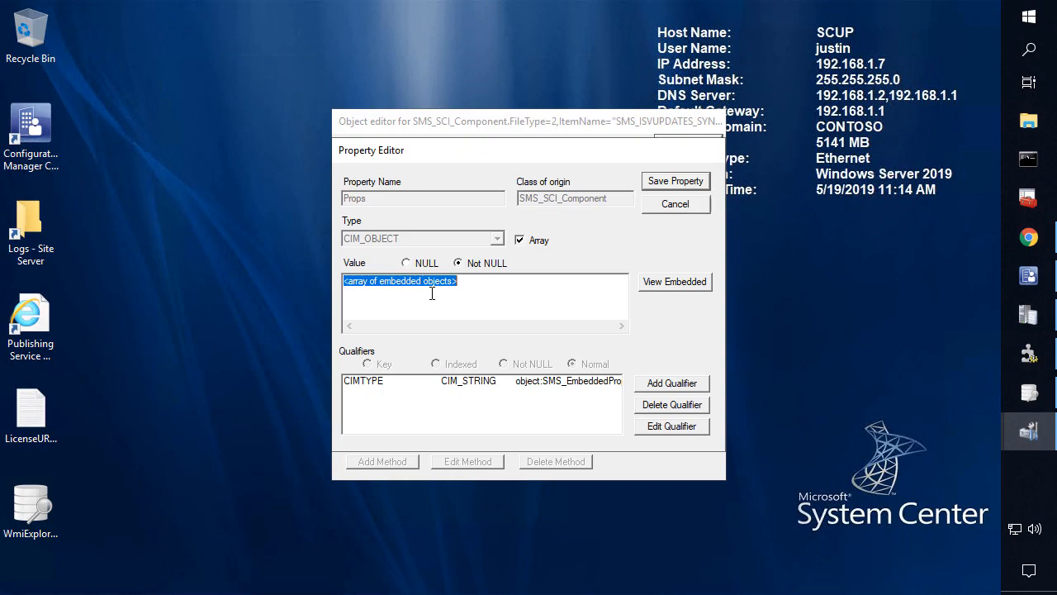
click(674, 282)
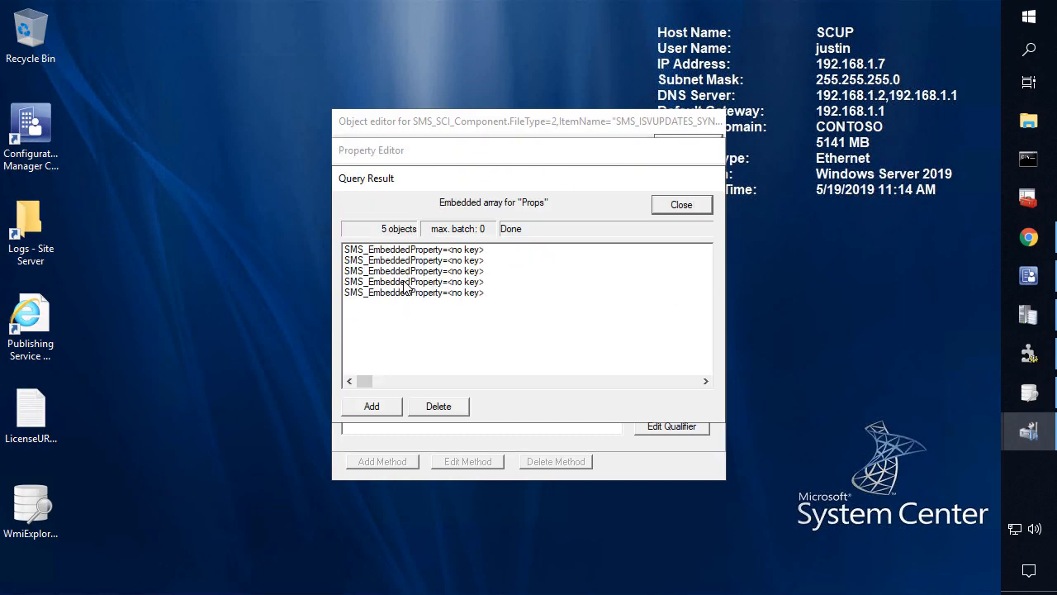
click(407, 283)
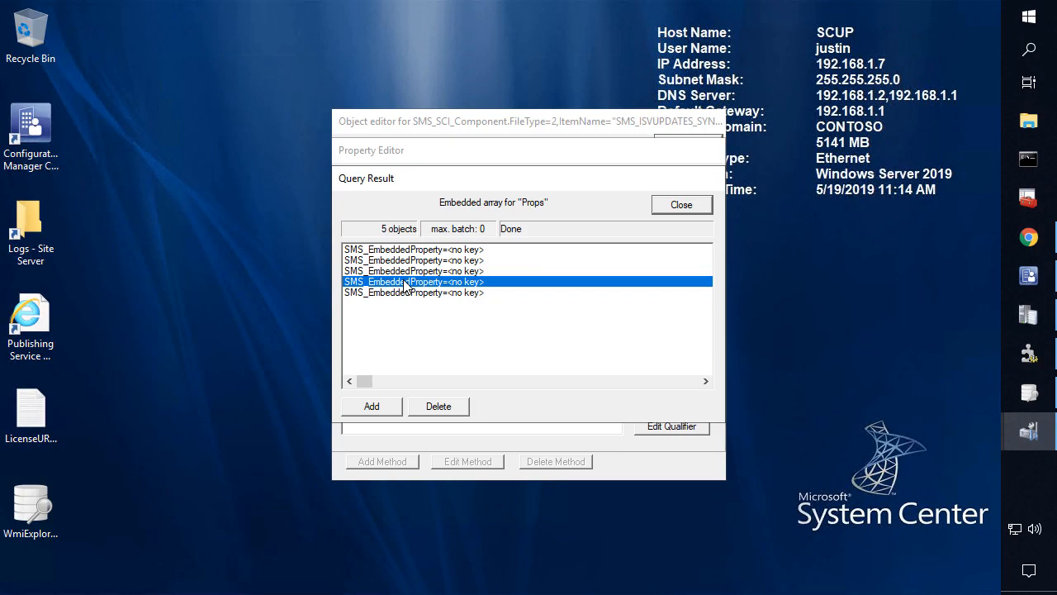
double_click(407, 283)
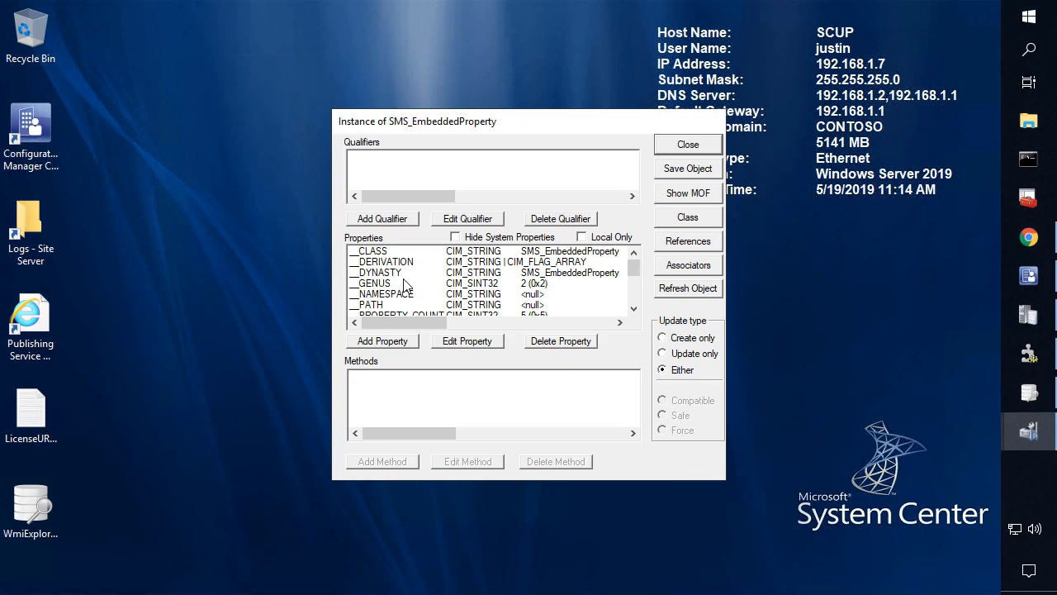
scroll(407, 283, down, 3)
click(532, 273)
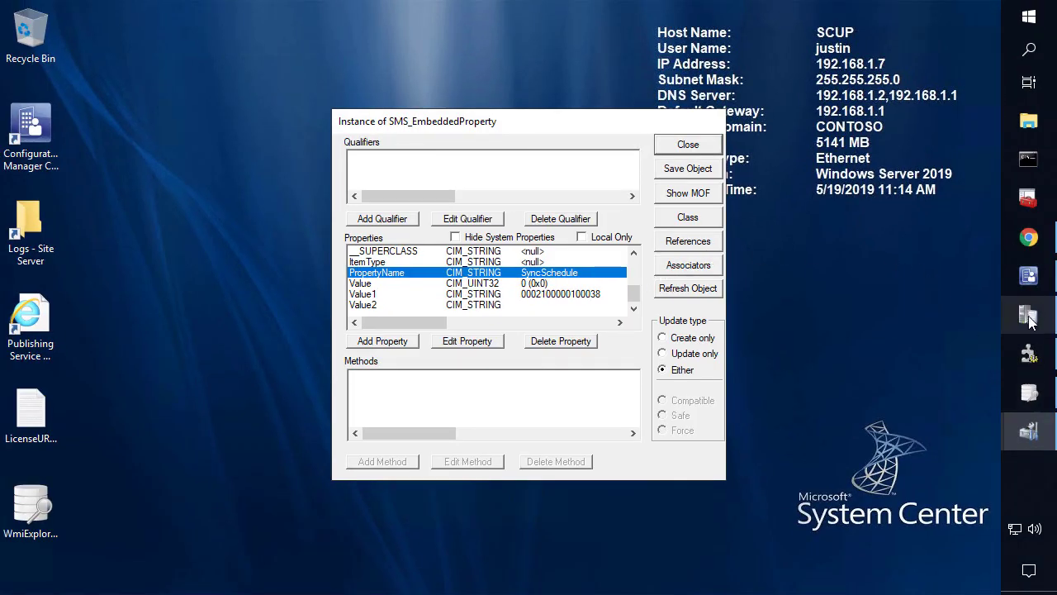
click(1029, 316)
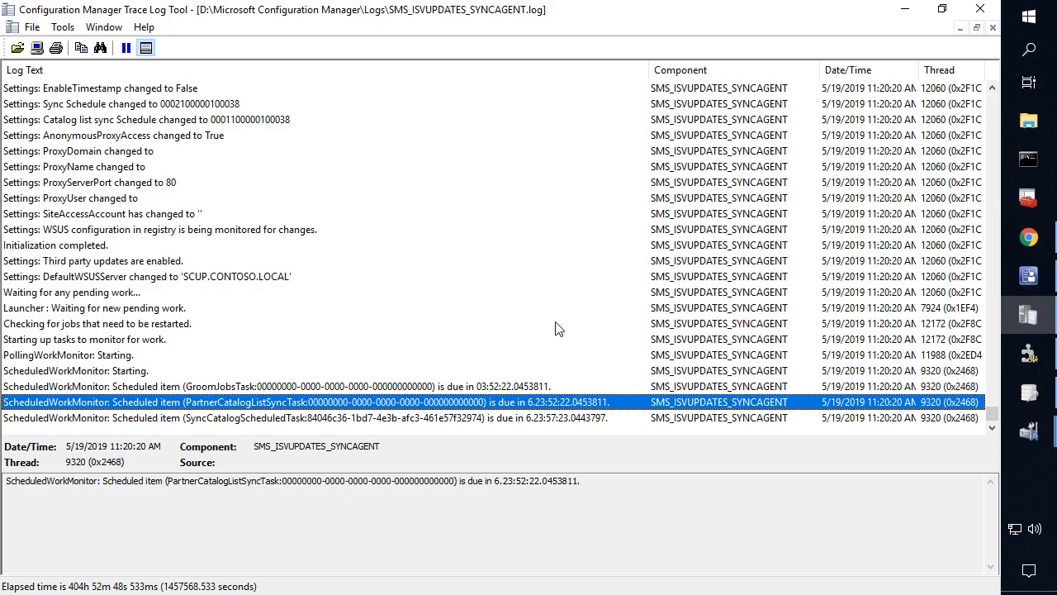
click(517, 419)
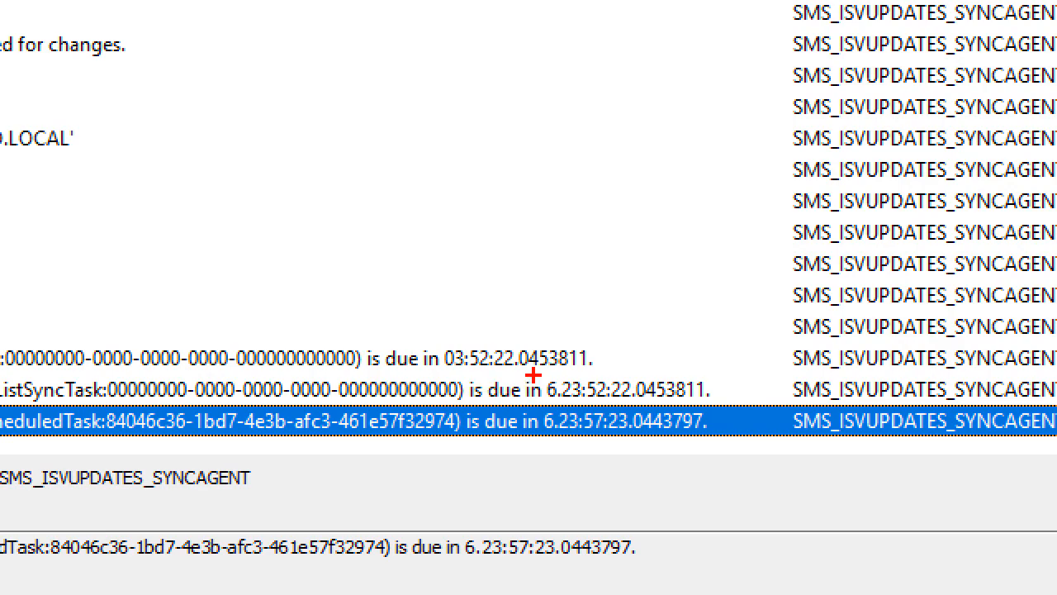
drag(542, 373, 719, 404)
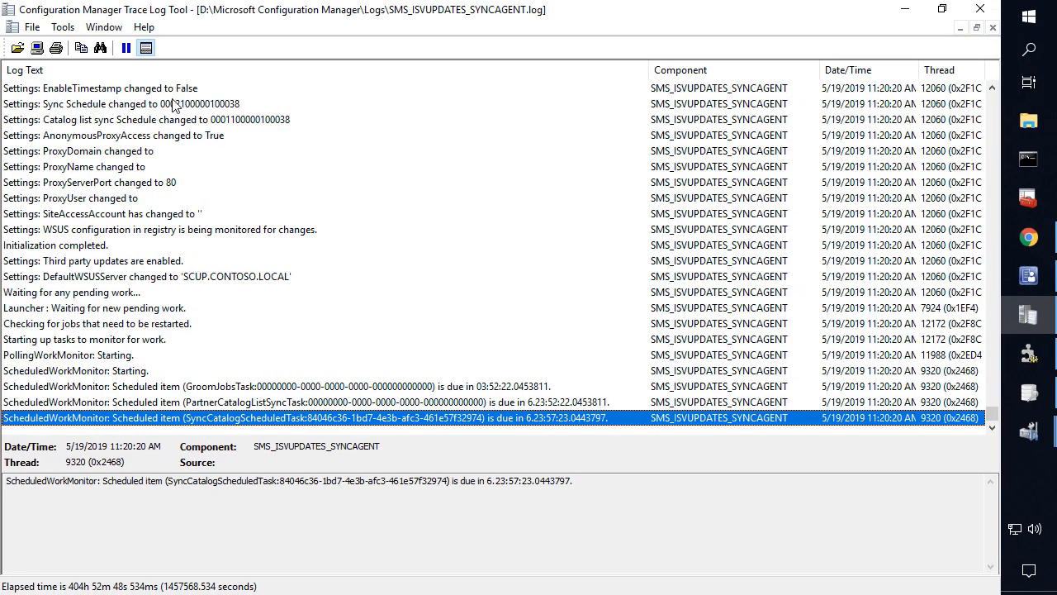
click(176, 106)
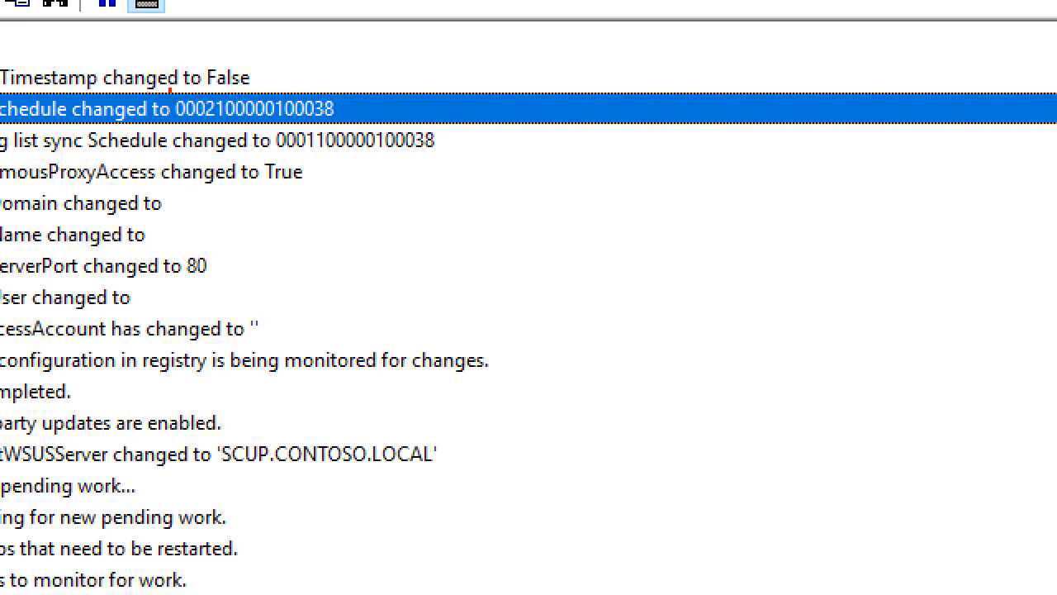
drag(173, 91, 464, 156)
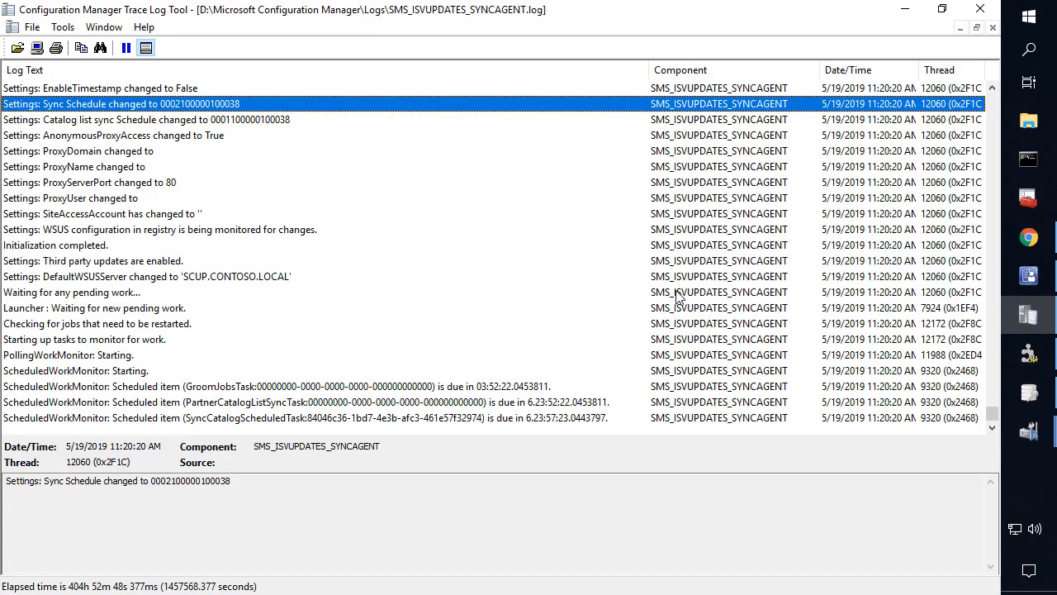
click(1029, 431)
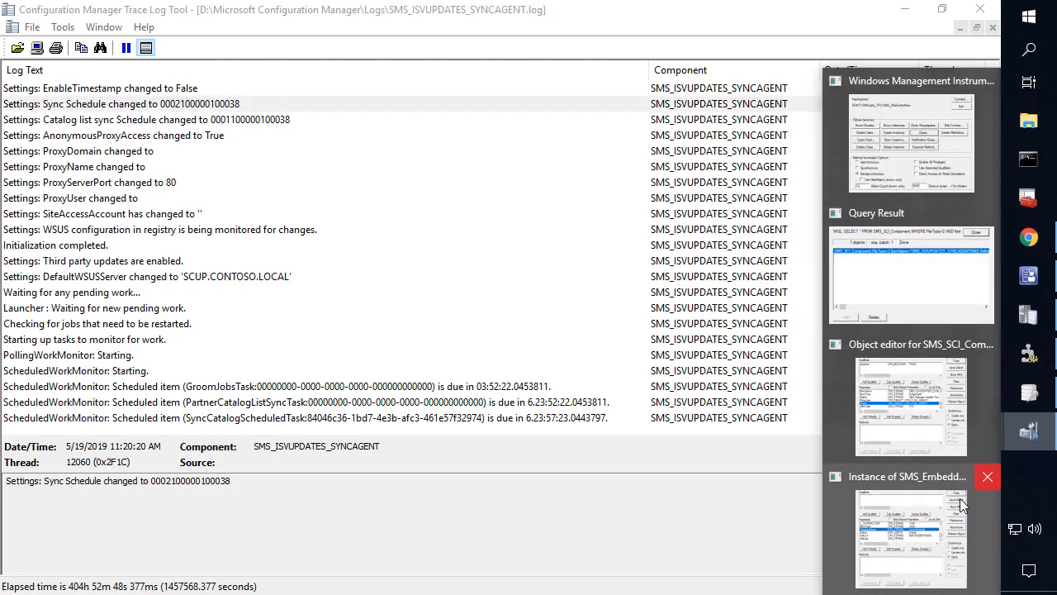
click(906, 512)
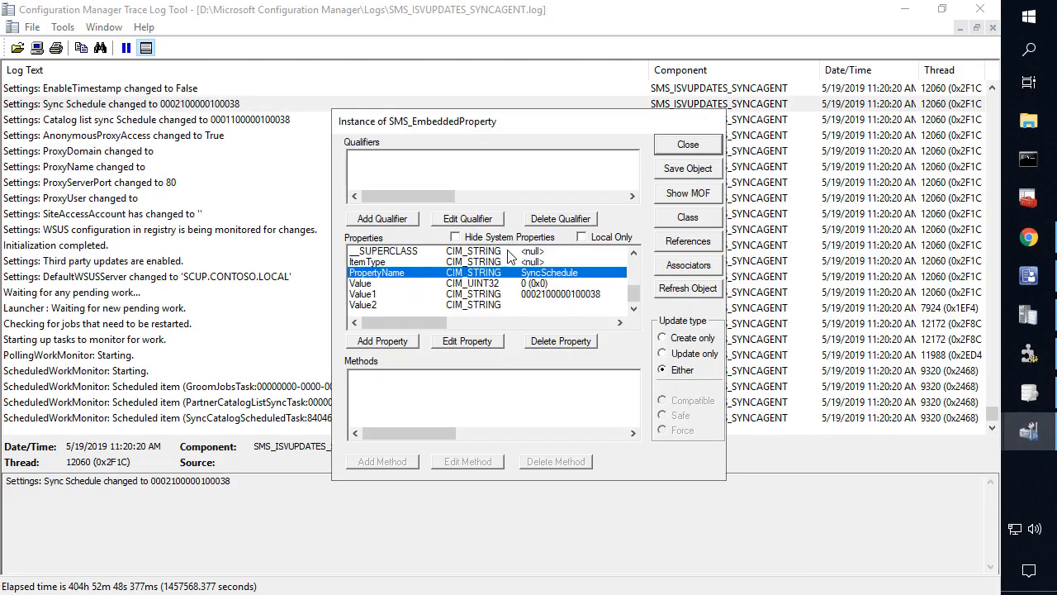
double_click(365, 295)
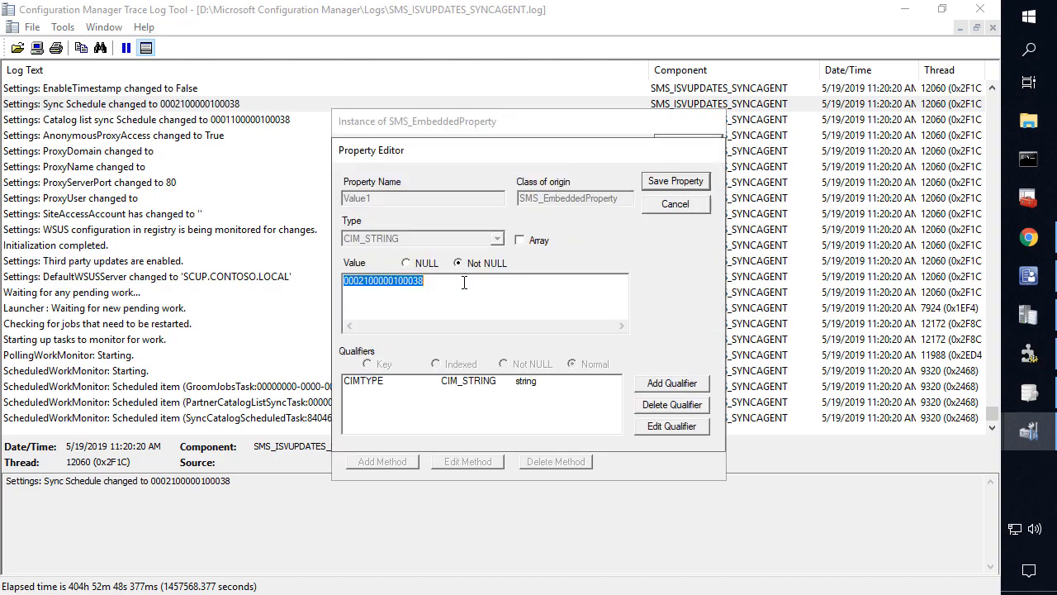
click(465, 283)
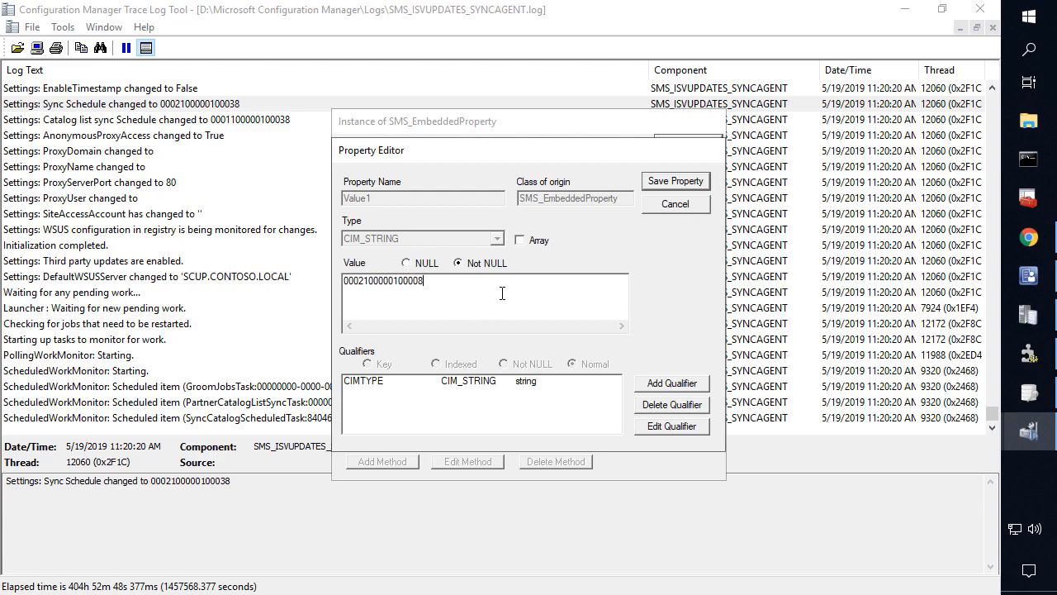
click(676, 181)
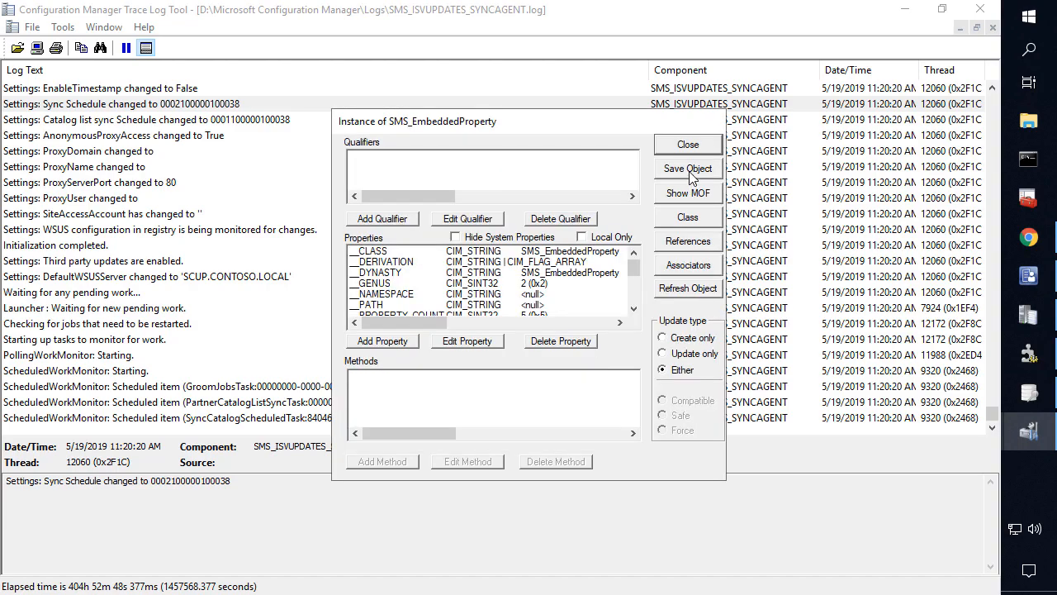
click(688, 168)
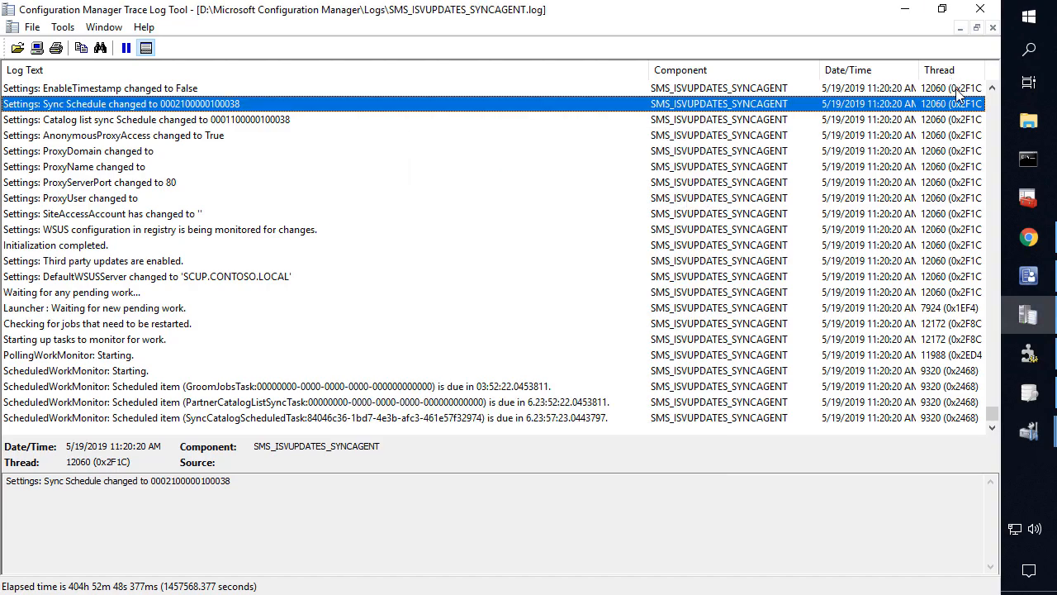
Step: Bring the embedded Props property list window forward again
click(1028, 431)
click(909, 528)
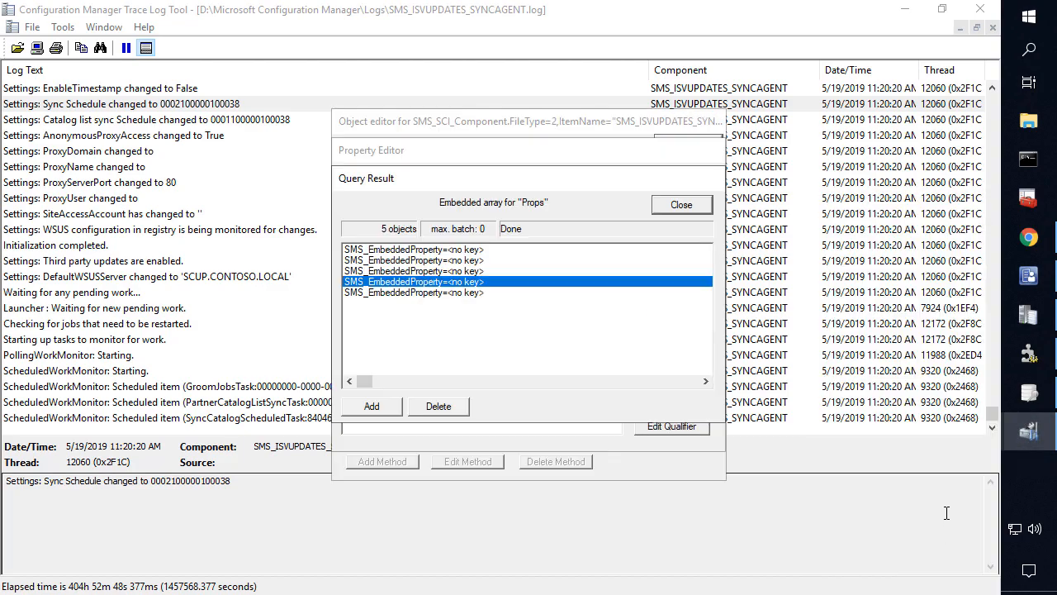
double_click(467, 294)
scroll(544, 289, down, 2)
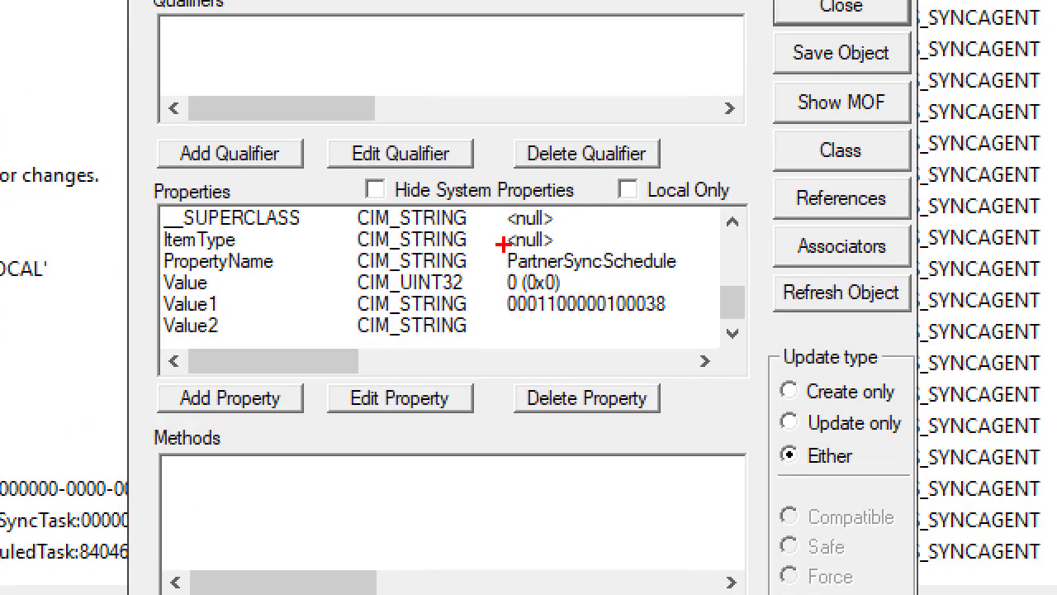
drag(504, 245, 715, 281)
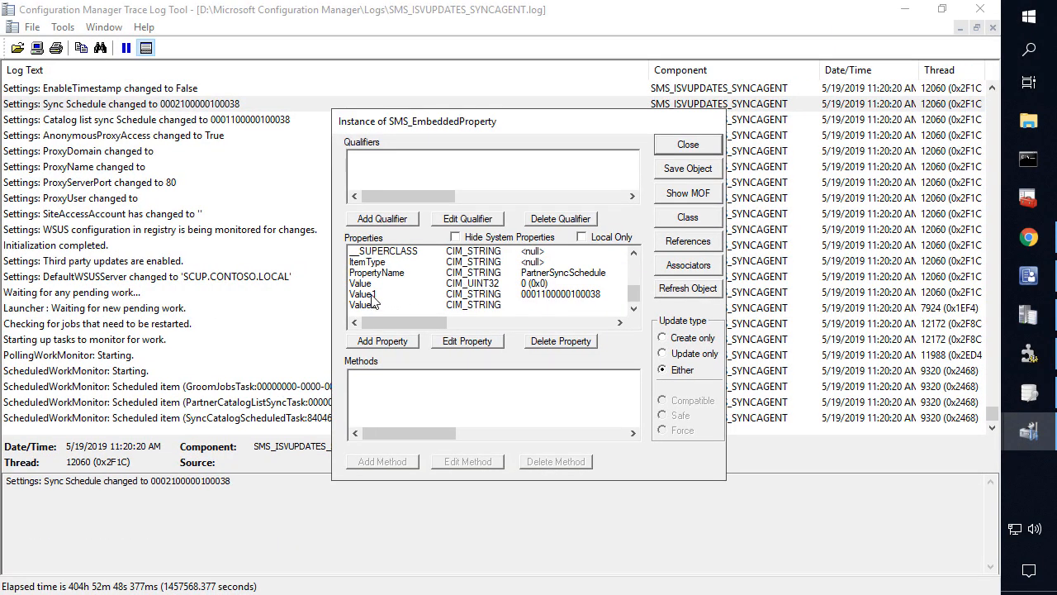
double_click(372, 296)
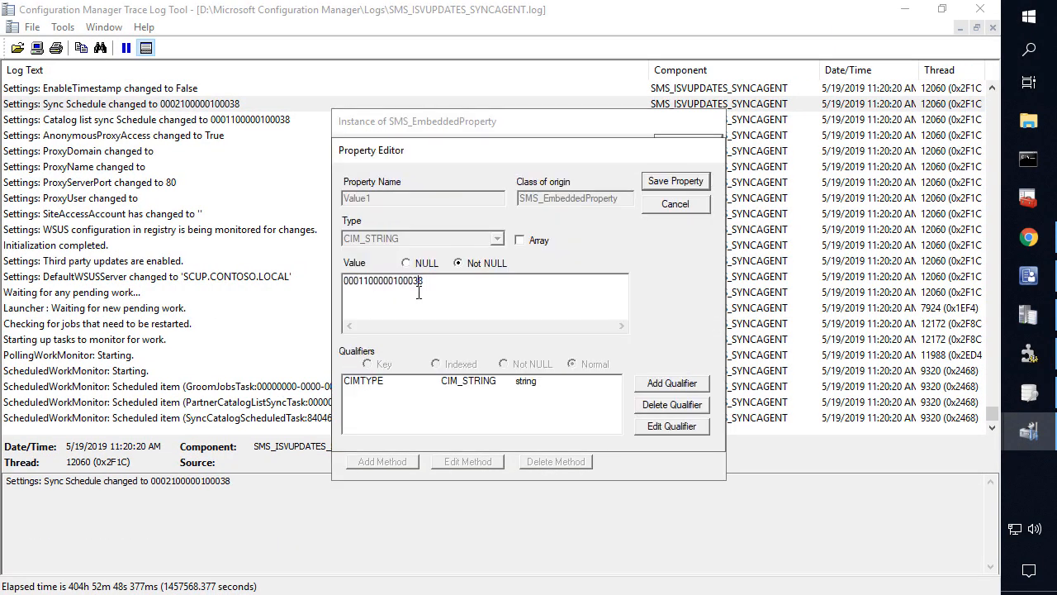
key(ctrl+v)
key(ctrl+a)
key(ctrl+v)
click(681, 182)
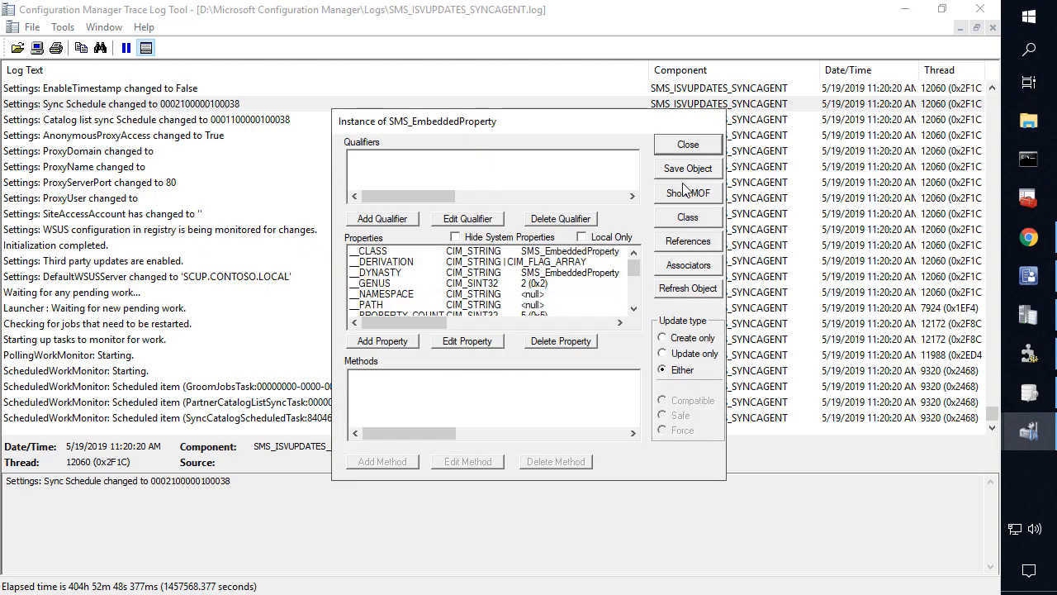
Step: Save the embedded property, confirm the Props array and save the sync agent component object
click(688, 168)
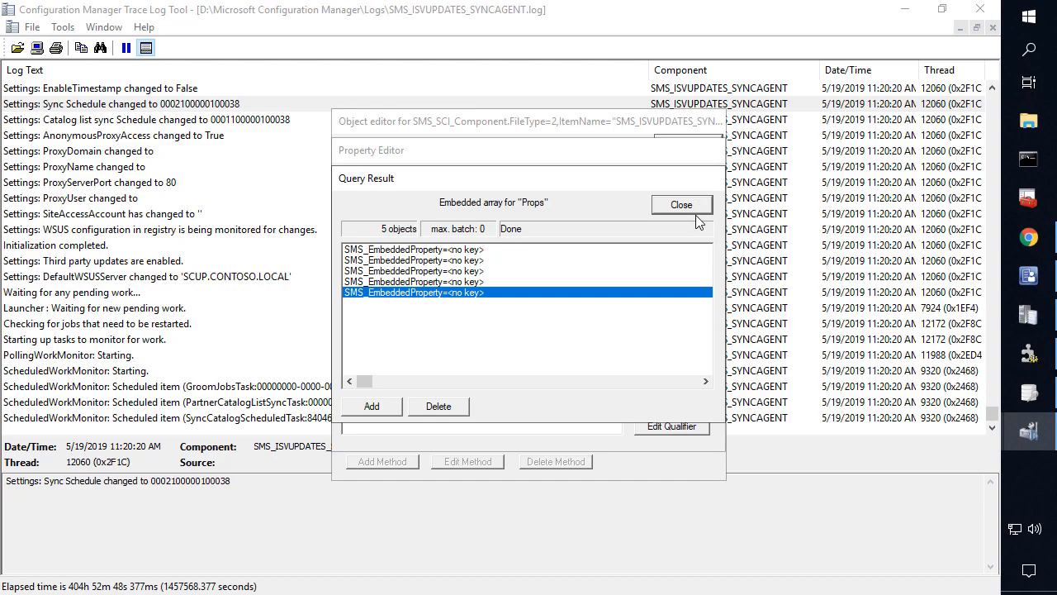
click(696, 208)
click(676, 181)
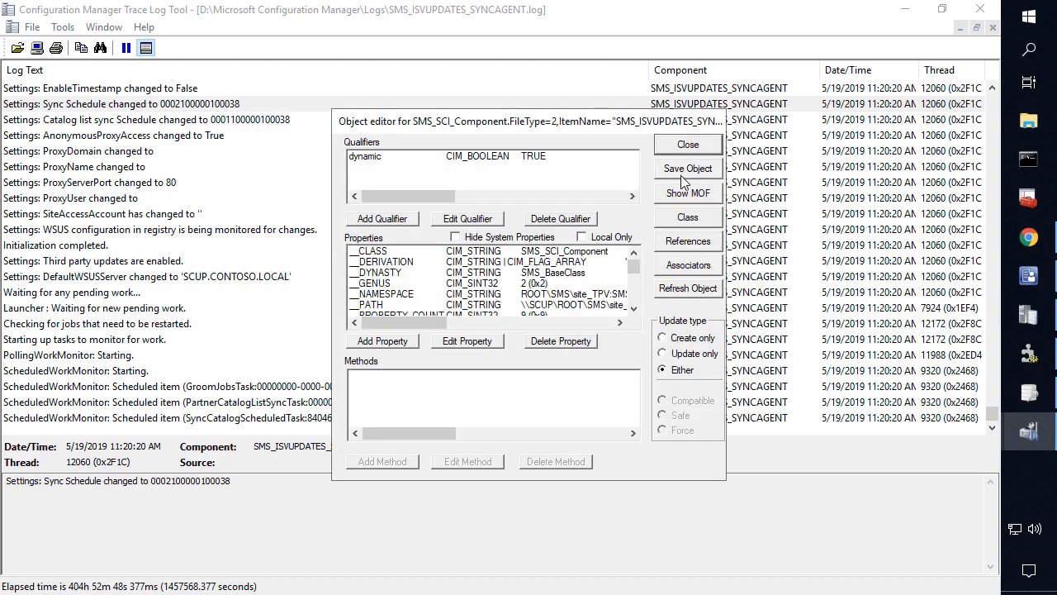
click(688, 168)
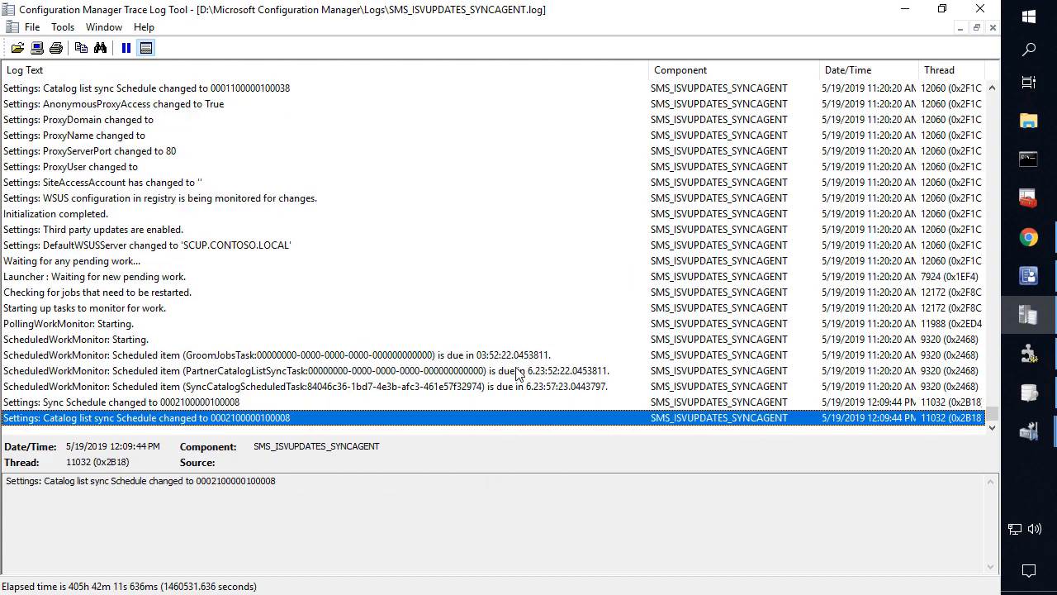
click(220, 402)
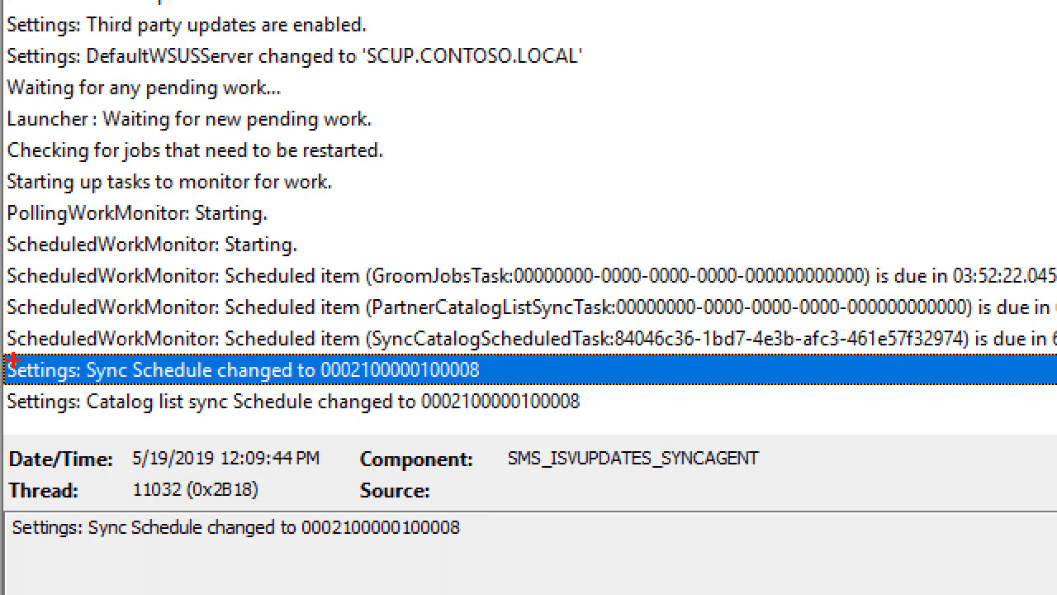
drag(3, 355, 634, 421)
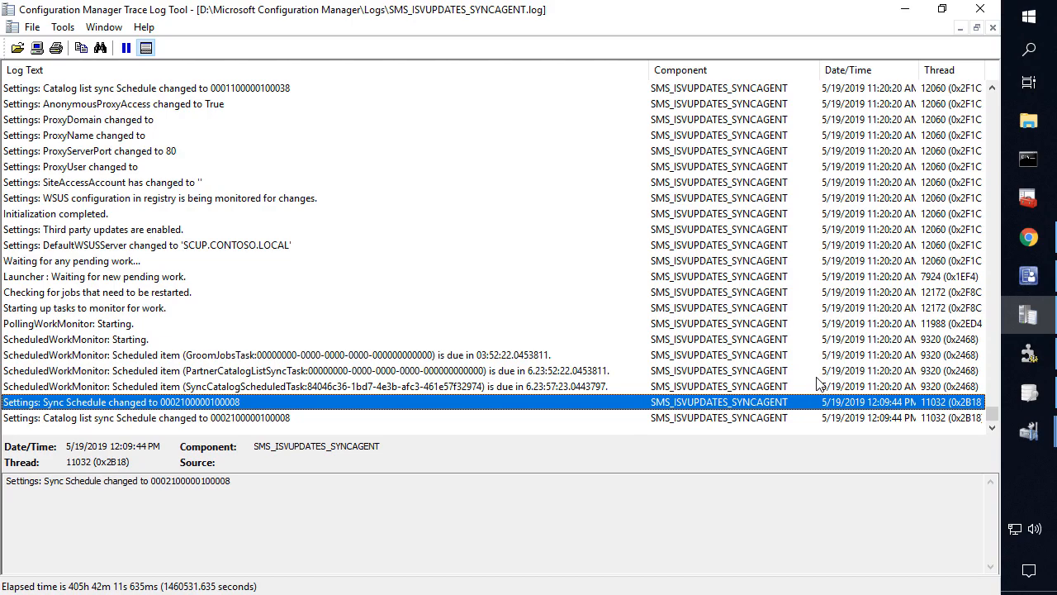
Step: Launch Configuration Manager Service Manager from the console's component status monitoring tools
click(1031, 355)
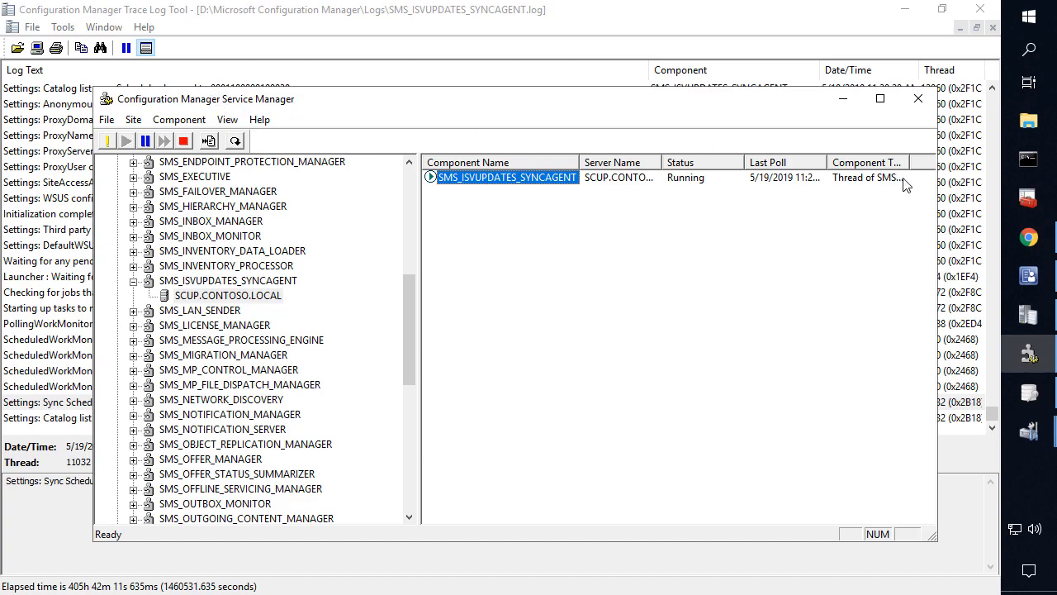
click(1030, 275)
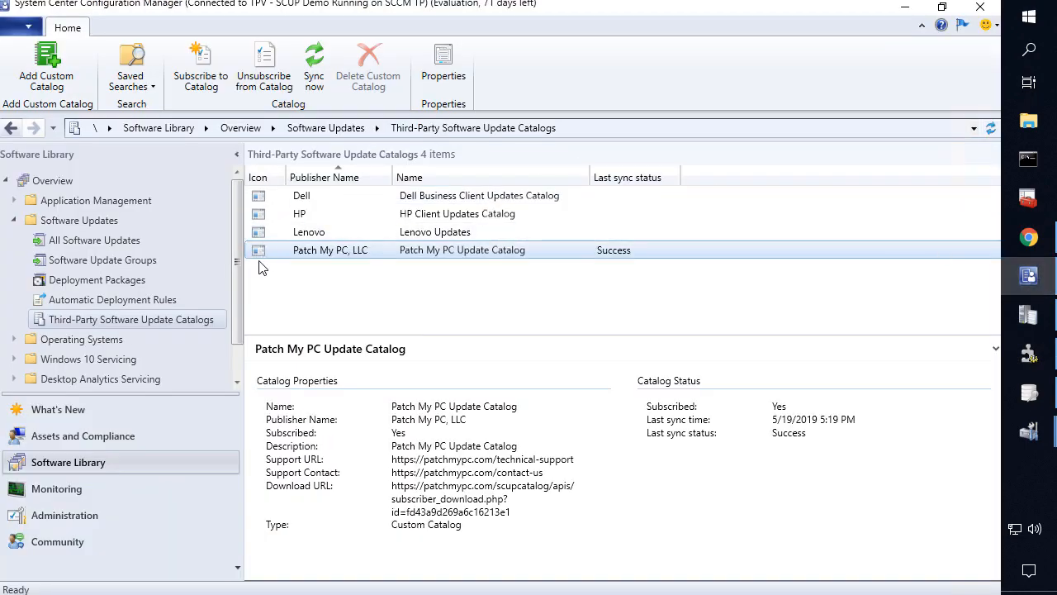
click(54, 497)
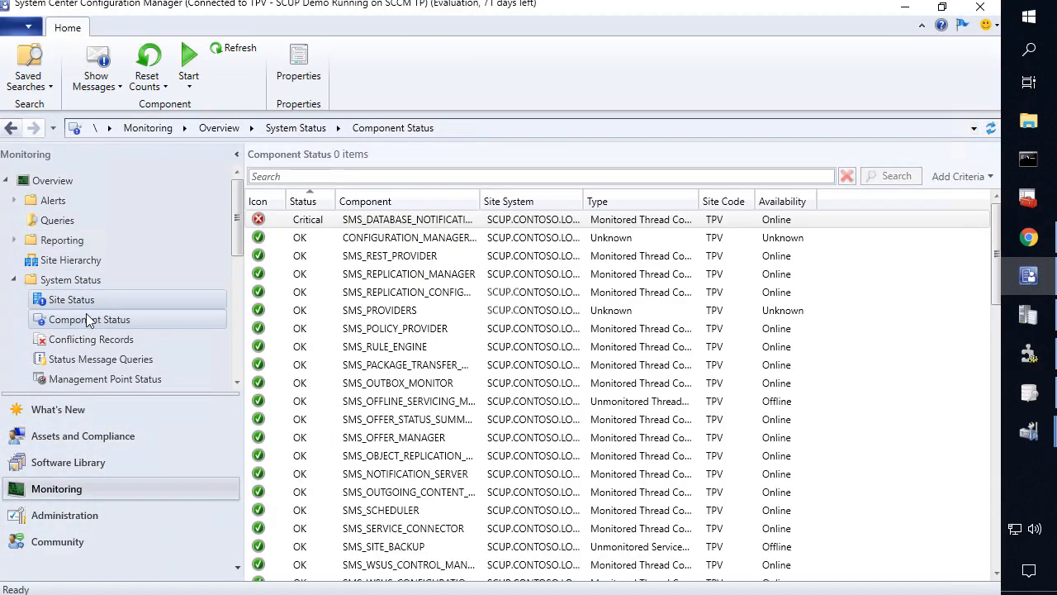
click(189, 64)
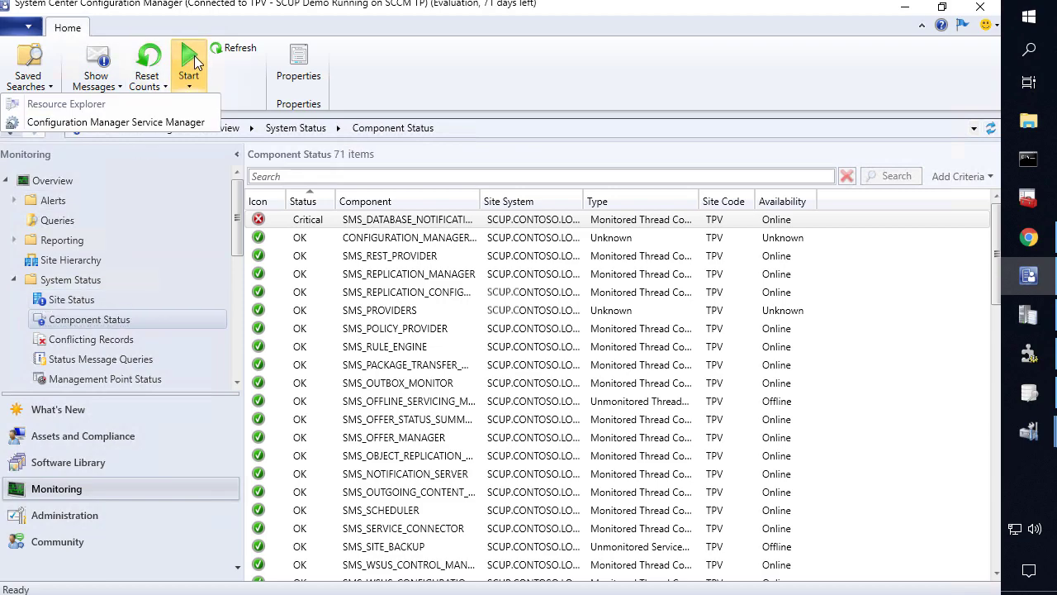
click(151, 125)
click(1029, 355)
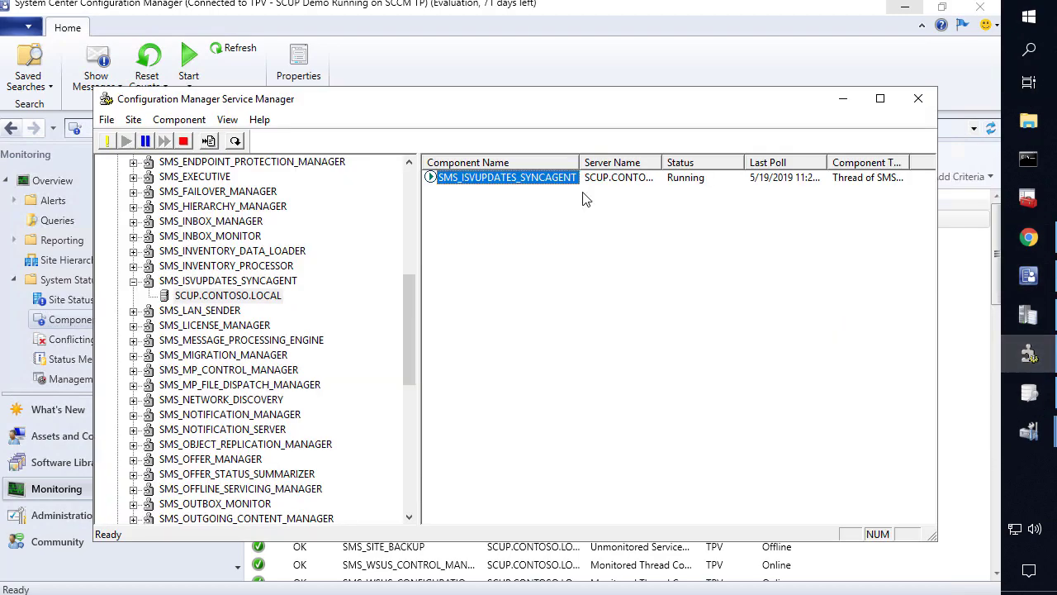
Step: Query, stop and start SMS_ISVUPDATES_SYNCAGENT, then return to its log in CMTrace
right_click(476, 183)
click(503, 192)
right_click(489, 182)
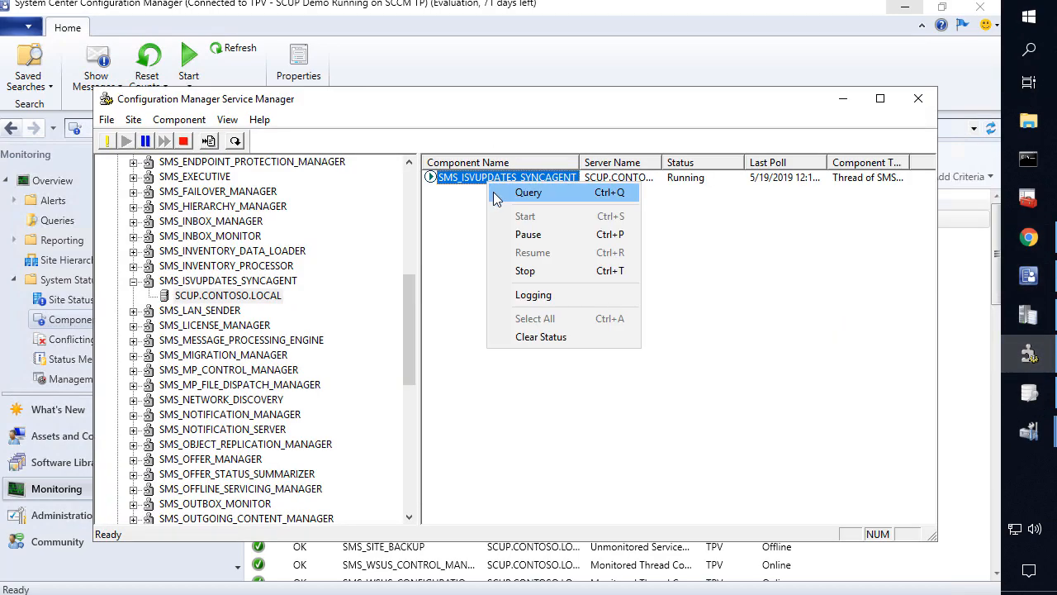
click(526, 271)
right_click(492, 180)
click(528, 185)
right_click(494, 180)
click(526, 208)
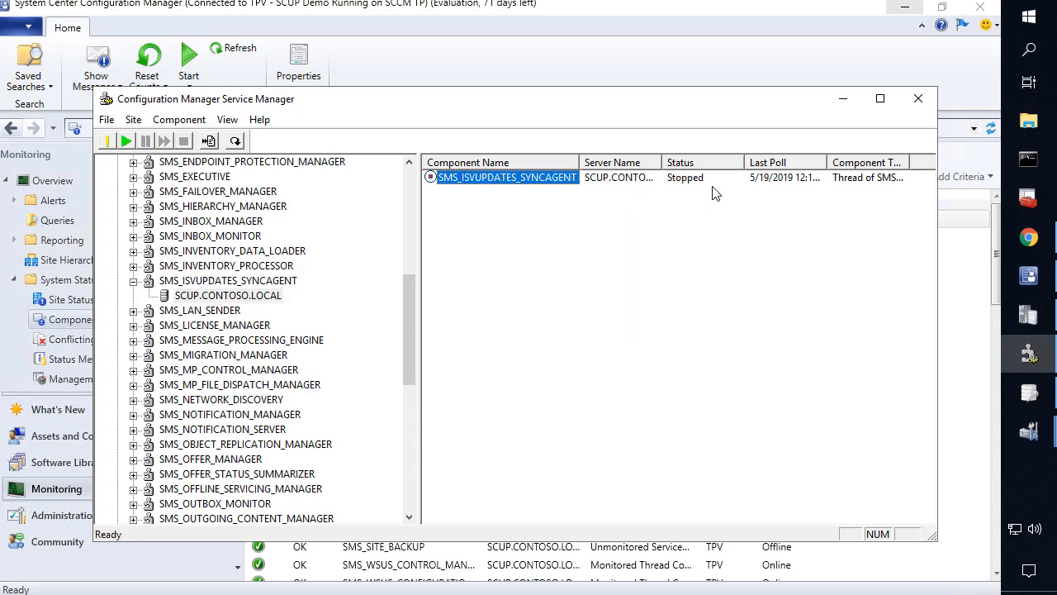
click(843, 99)
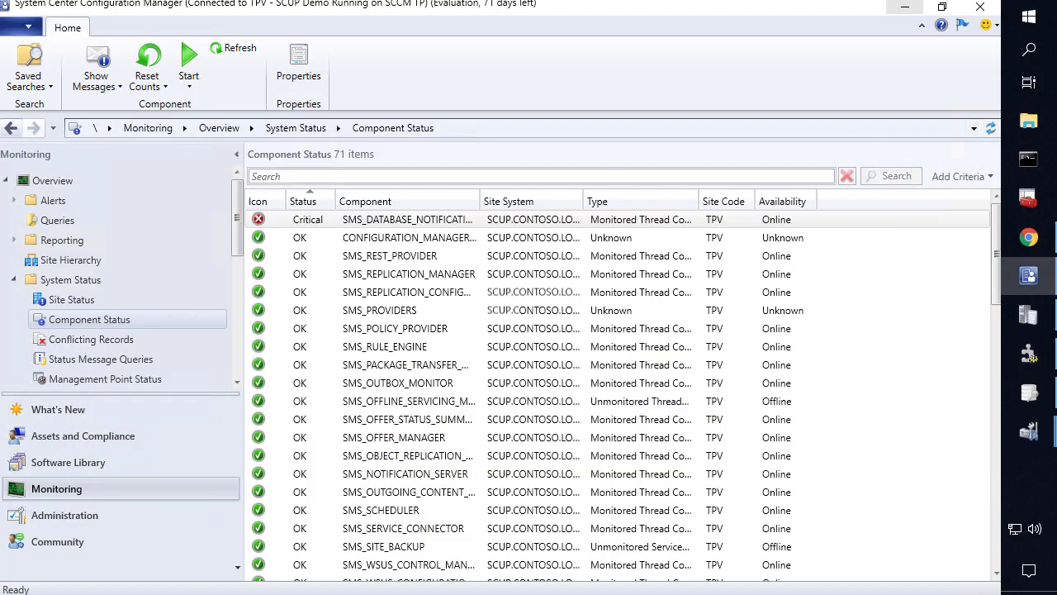
click(1029, 318)
scroll(541, 326, down, 10)
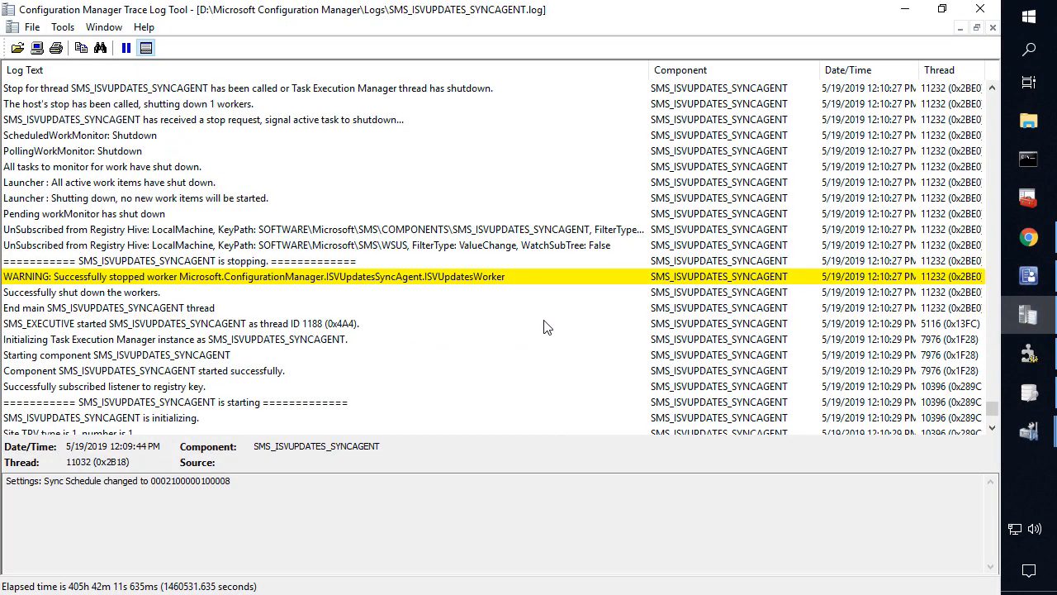
scroll(542, 326, down, 7)
Step: Select the PartnerCatalogListSyncTask line showing the next sync due in about 23 hours
click(535, 402)
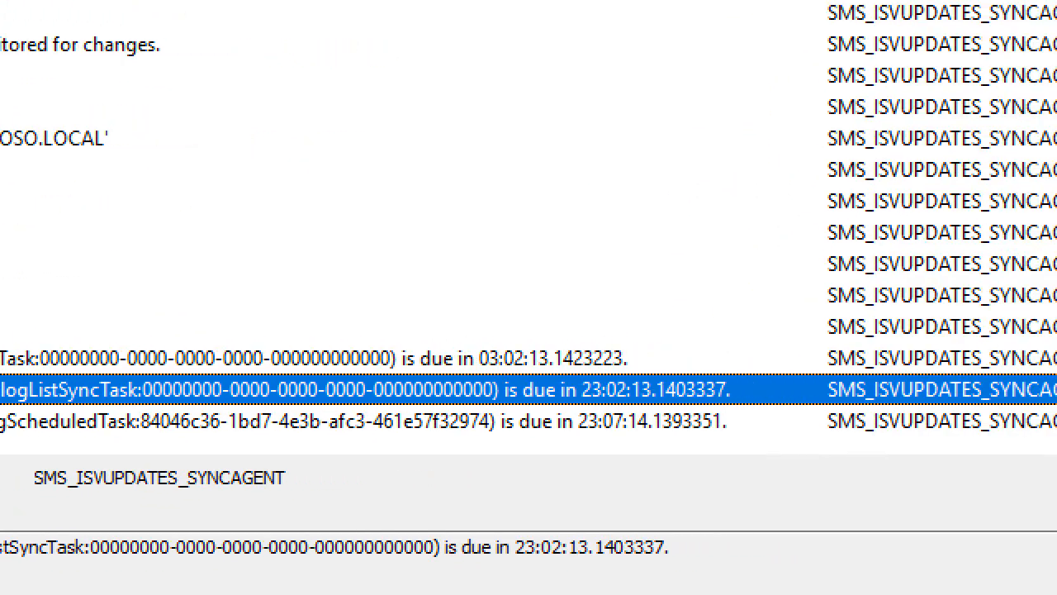
drag(568, 371, 754, 443)
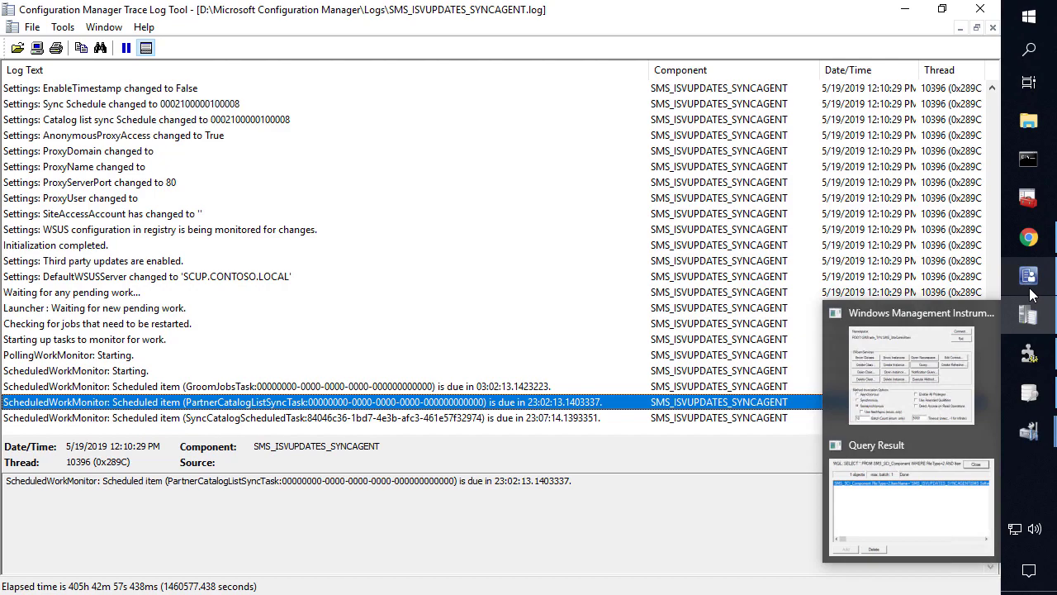
Step: Show Patch My PC, LLC catalog details under Third-Party Software Update Catalogs in the console
click(1030, 277)
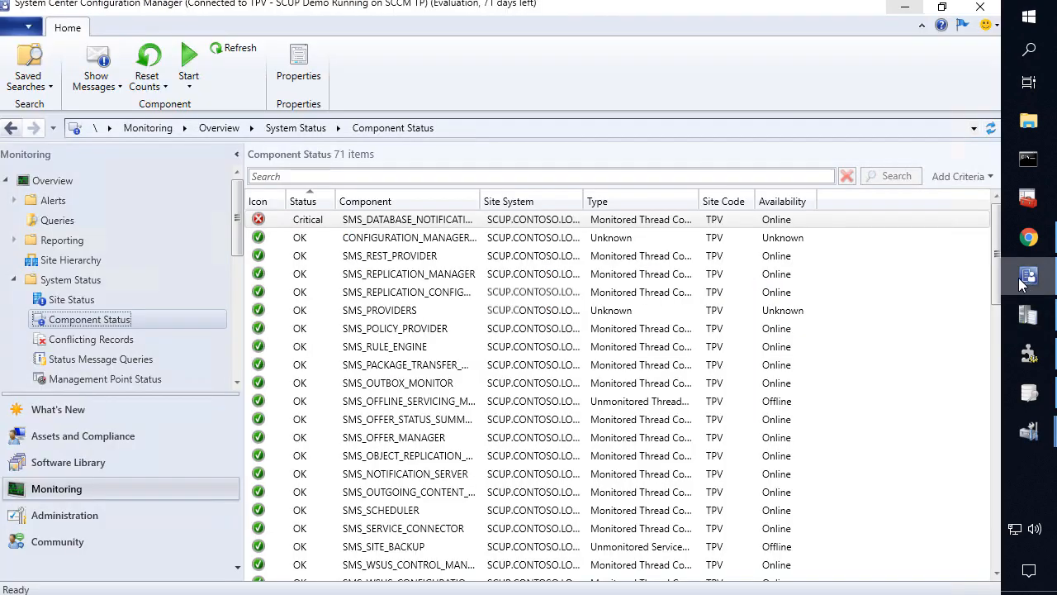
click(68, 461)
click(350, 252)
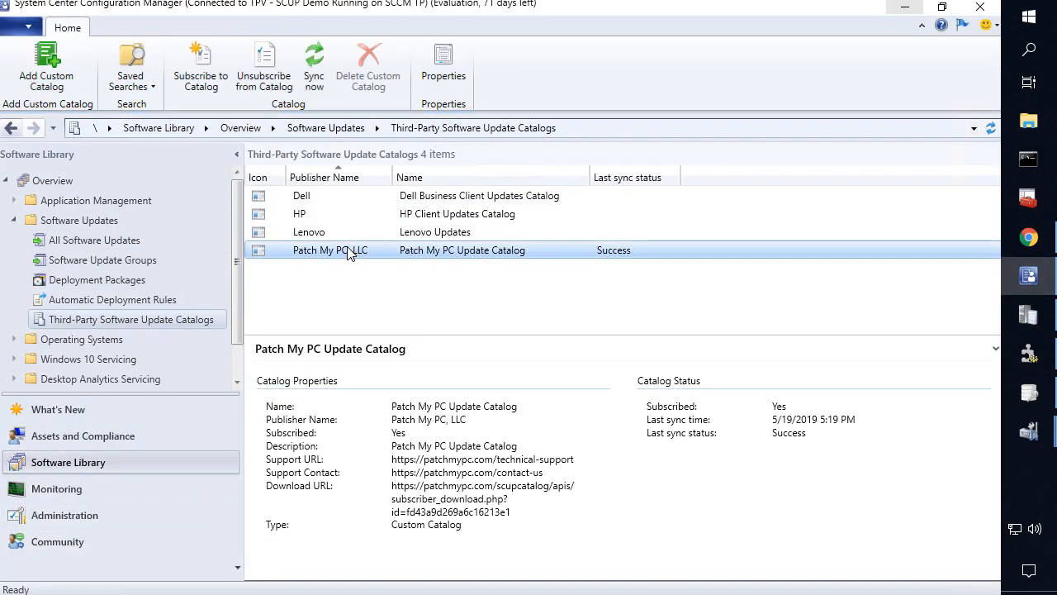